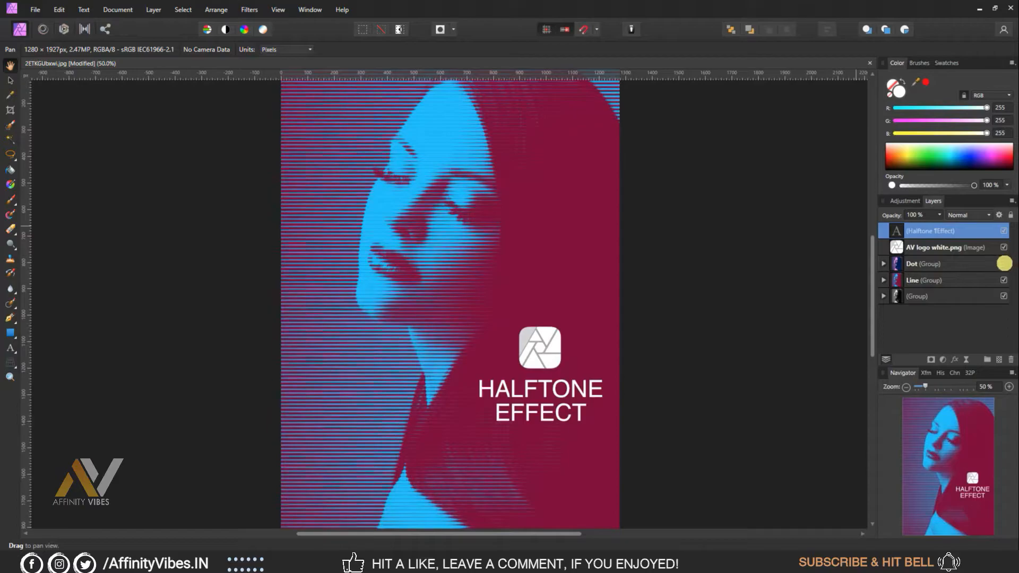
Compare the finished dot and line halftone versions by toggling the Dot group's visibility
left_click(1002, 263)
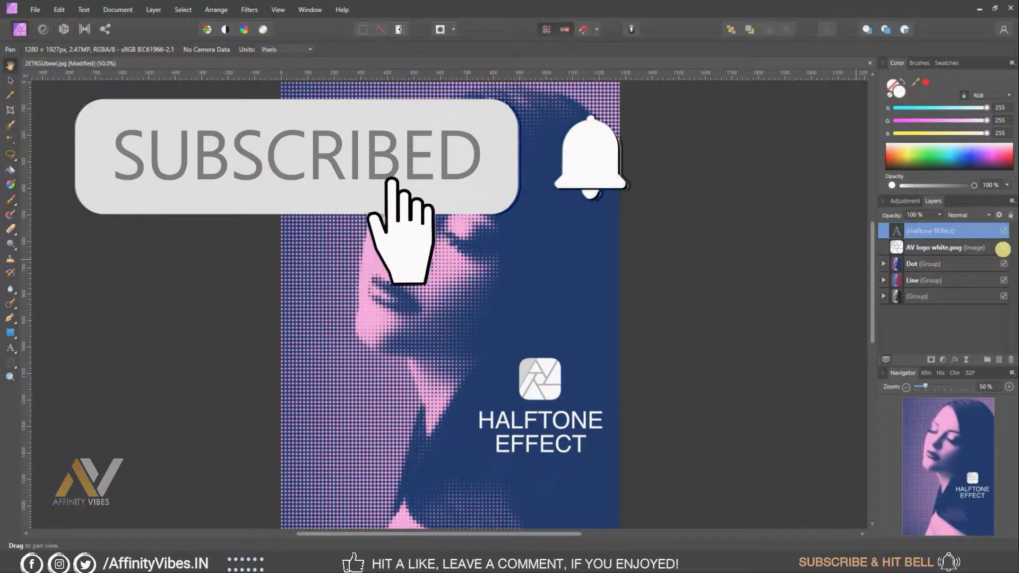
left_click(1003, 264)
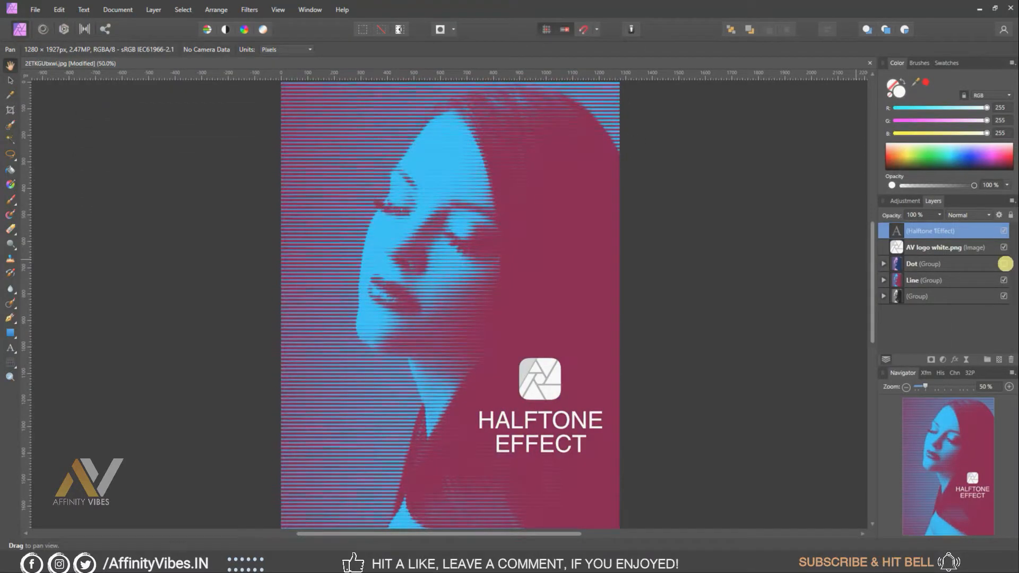
left_click(1004, 264)
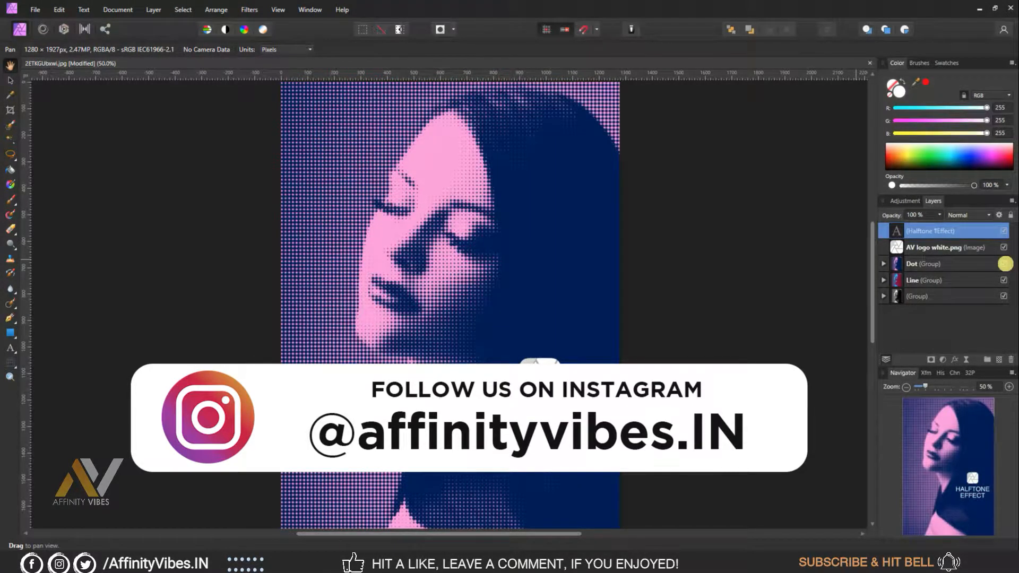
left_click(1003, 264)
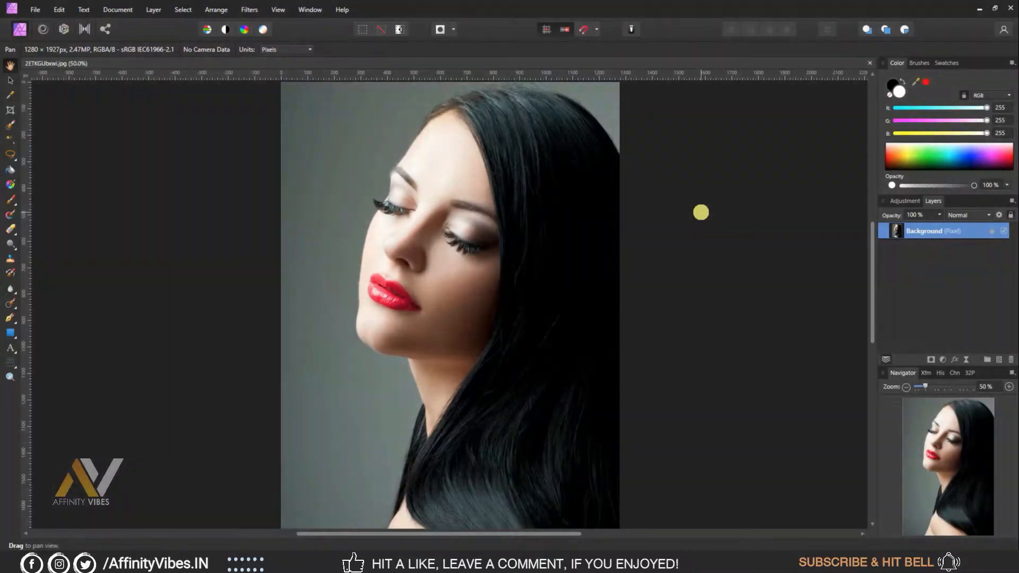
Add a Gradient Map adjustment with the B&W preset to turn the portrait black and white
scroll(700, 212, "down", 1)
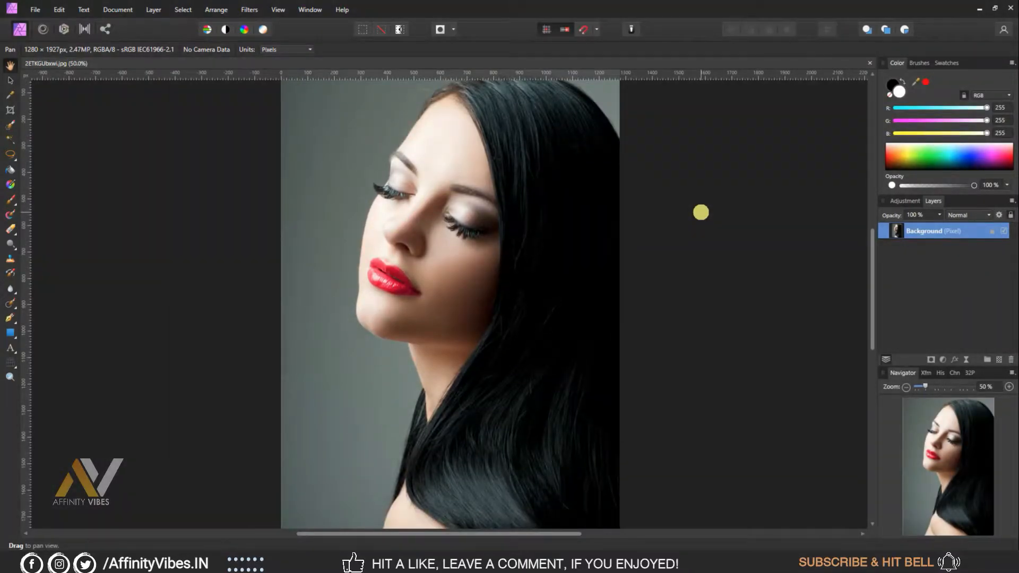
left_click(905, 200)
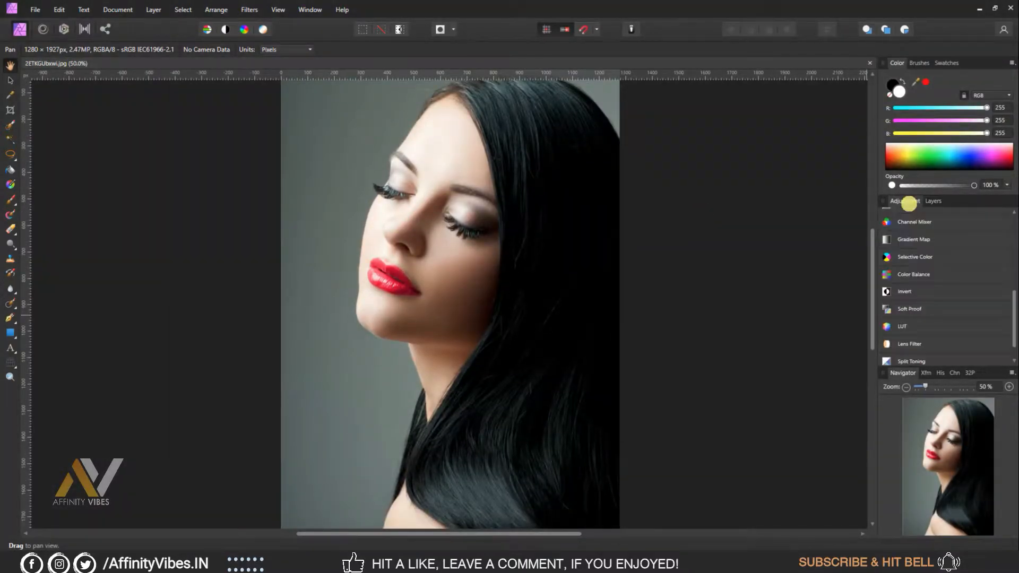
scroll(943, 306, "up", 3)
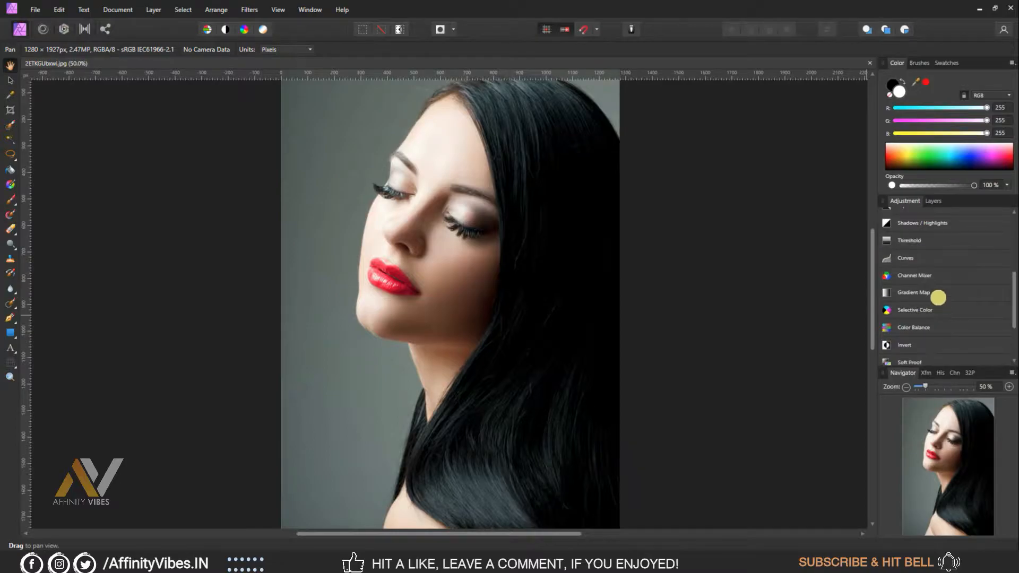
left_click(885, 292)
left_click(990, 289)
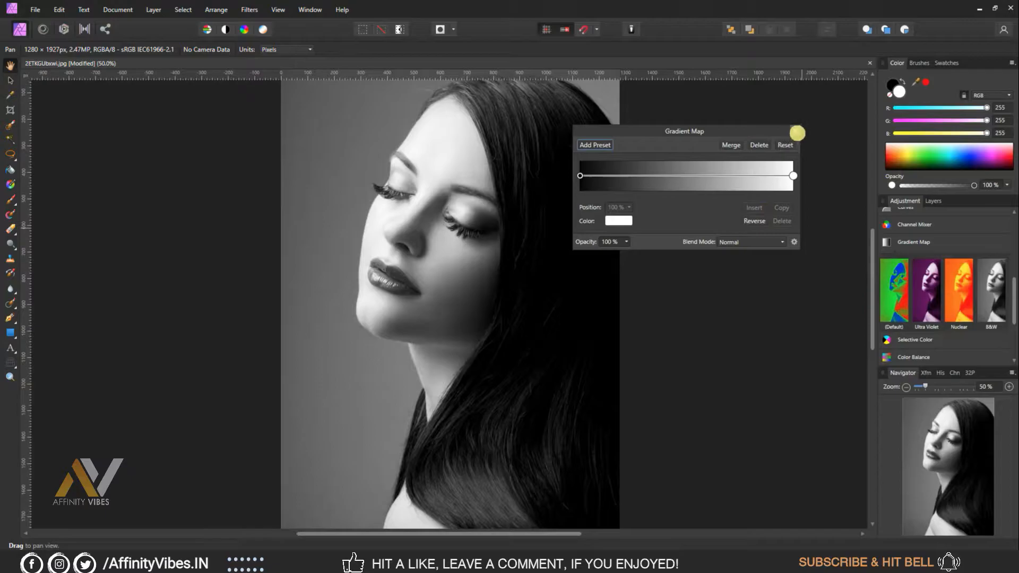
left_click(797, 133)
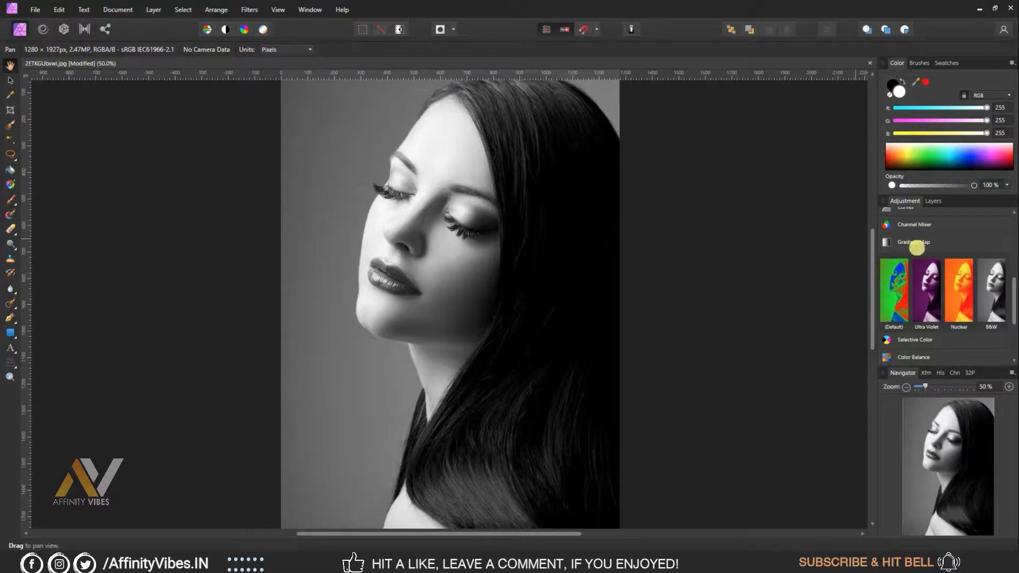
Merge the visible layers into a new pixel layer and name it Line
left_click(932, 202)
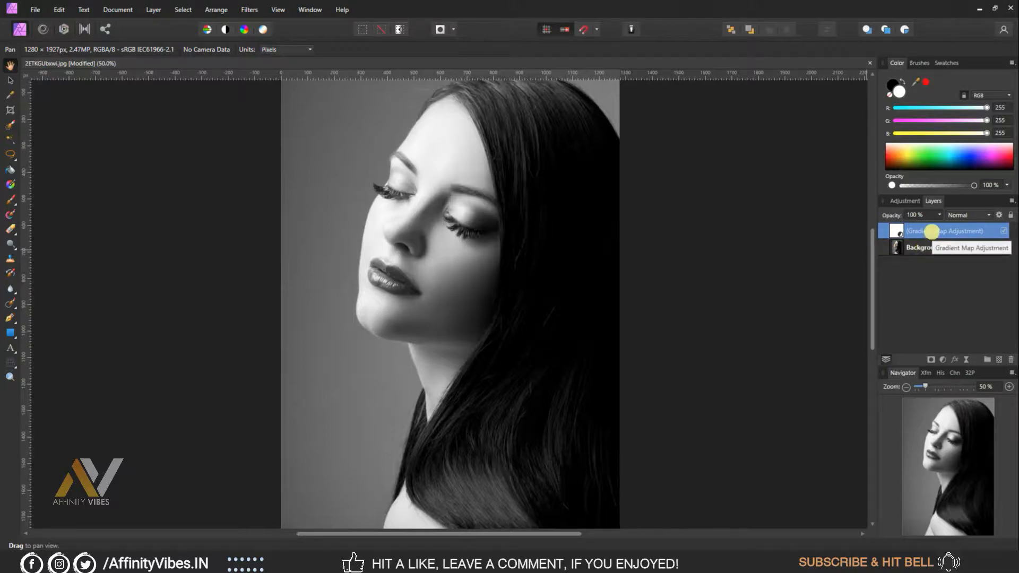
right_click(931, 230)
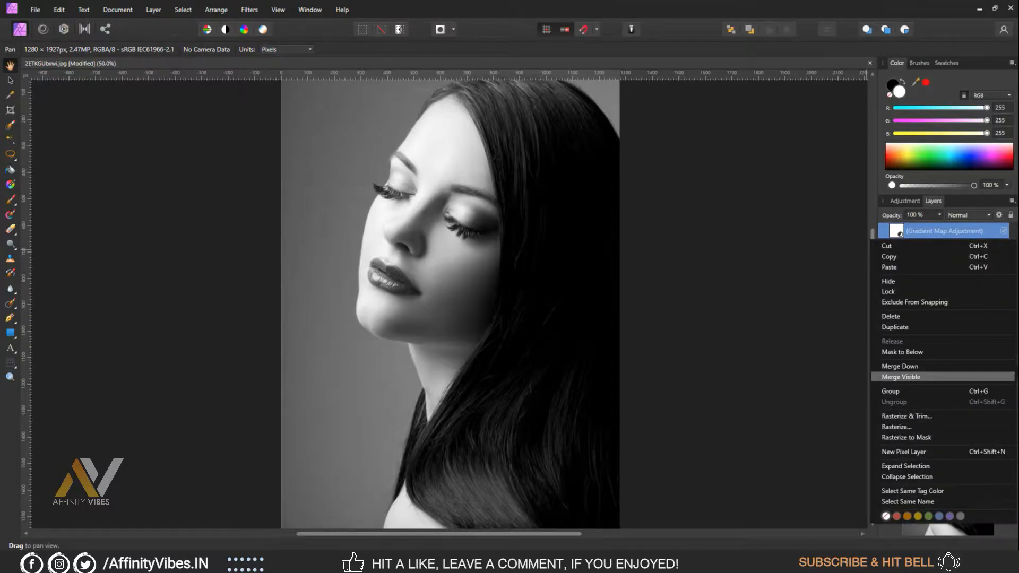
left_click(926, 376)
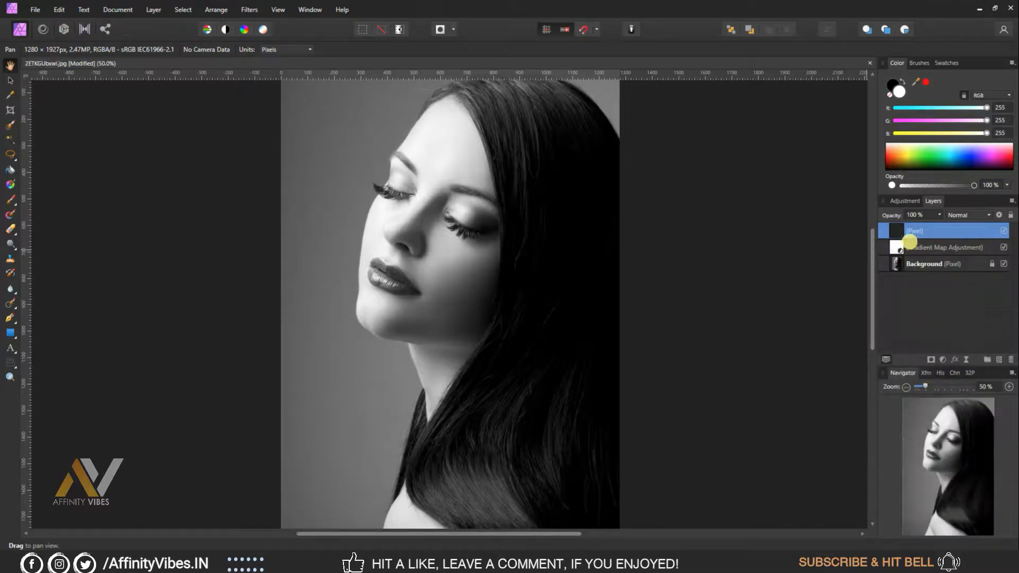
double_click(918, 230)
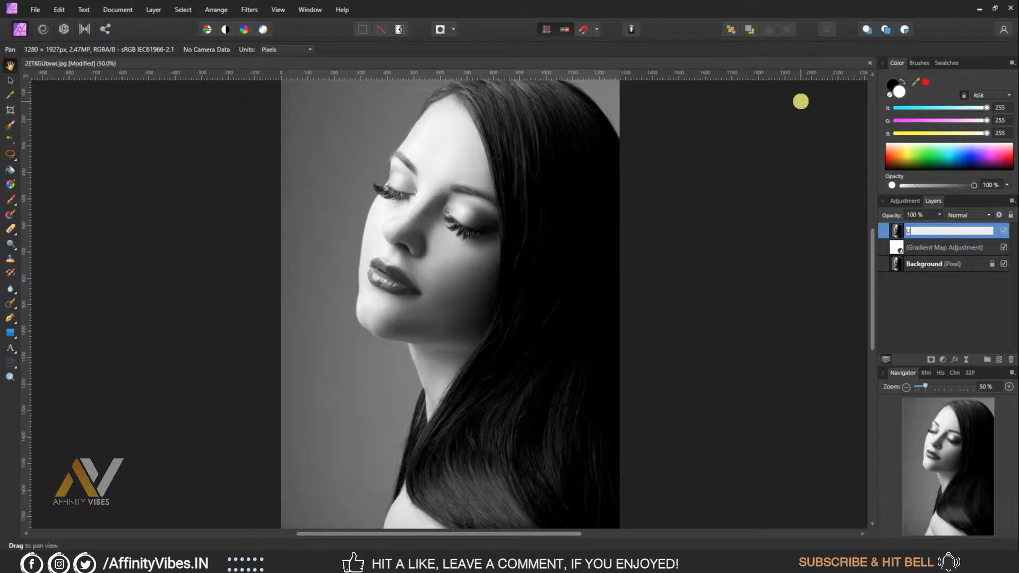
key("Return")
Duplicate the Line layer, rename the copy Dot and hide it
key("ctrl+j")
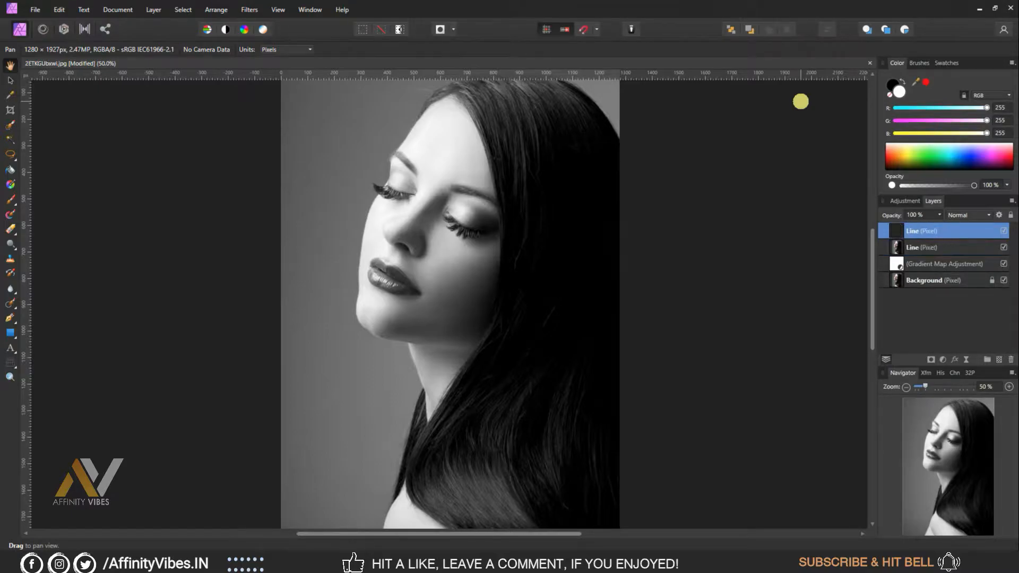
double_click(912, 230)
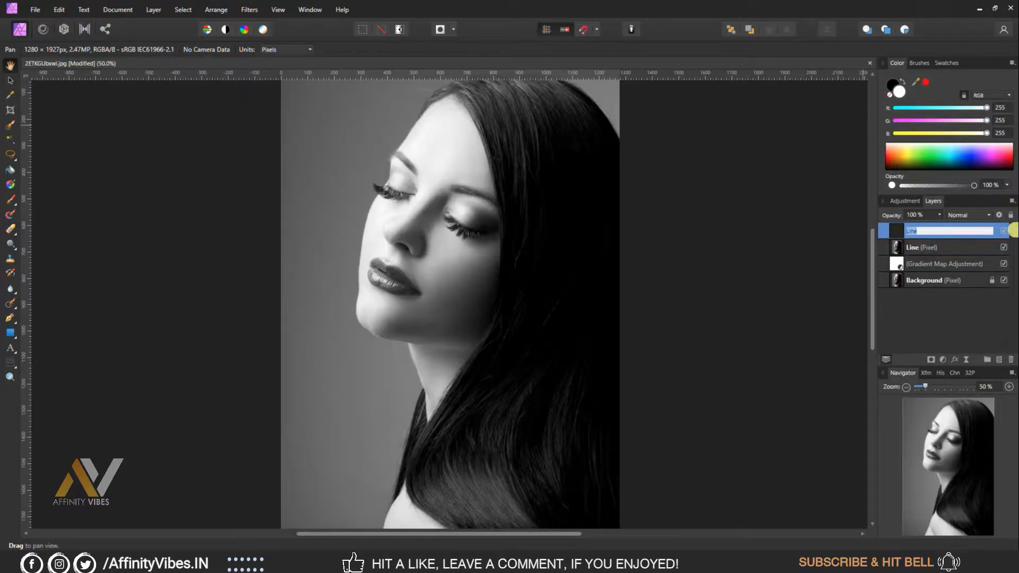
type("Dot")
key("Return")
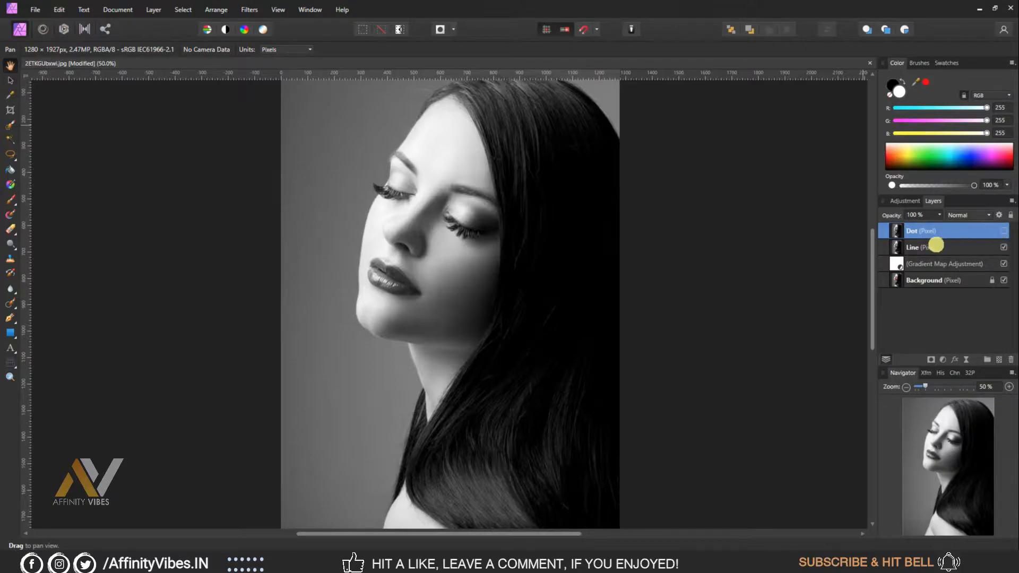
Start the Halftone filter on the Line layer and set its screen type to Line
left_click(931, 250)
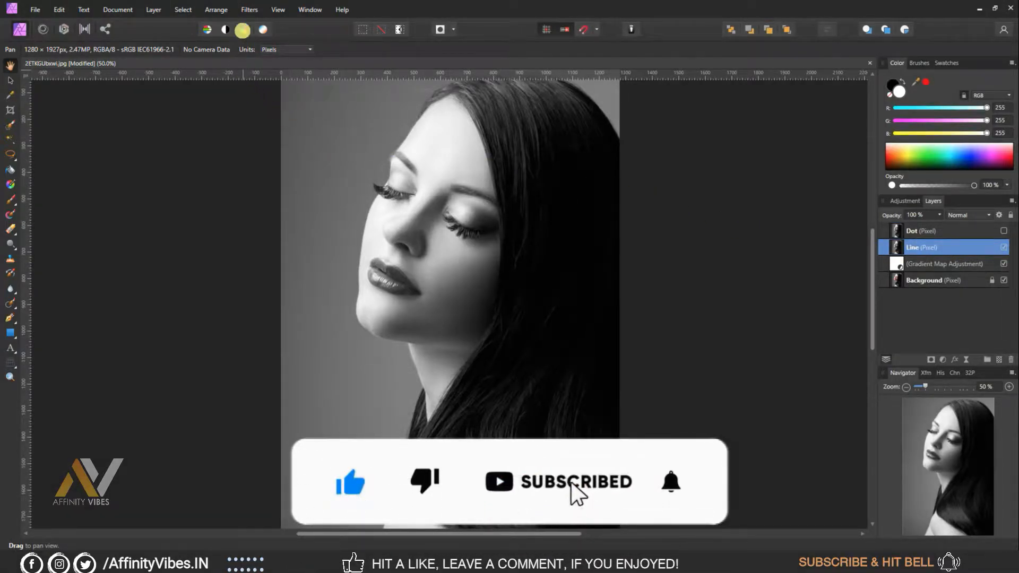
left_click(251, 9)
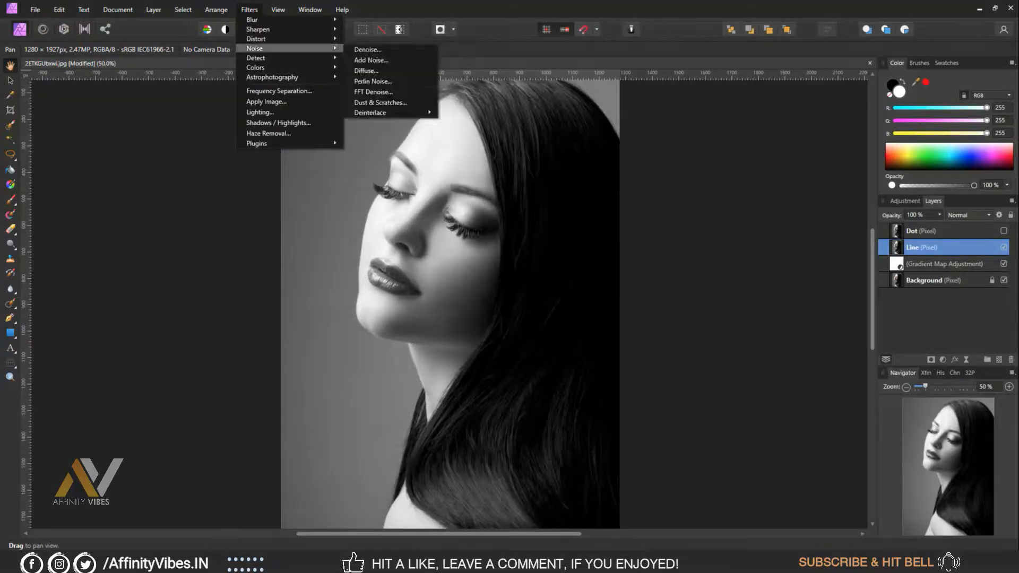
mouse_move(260, 68)
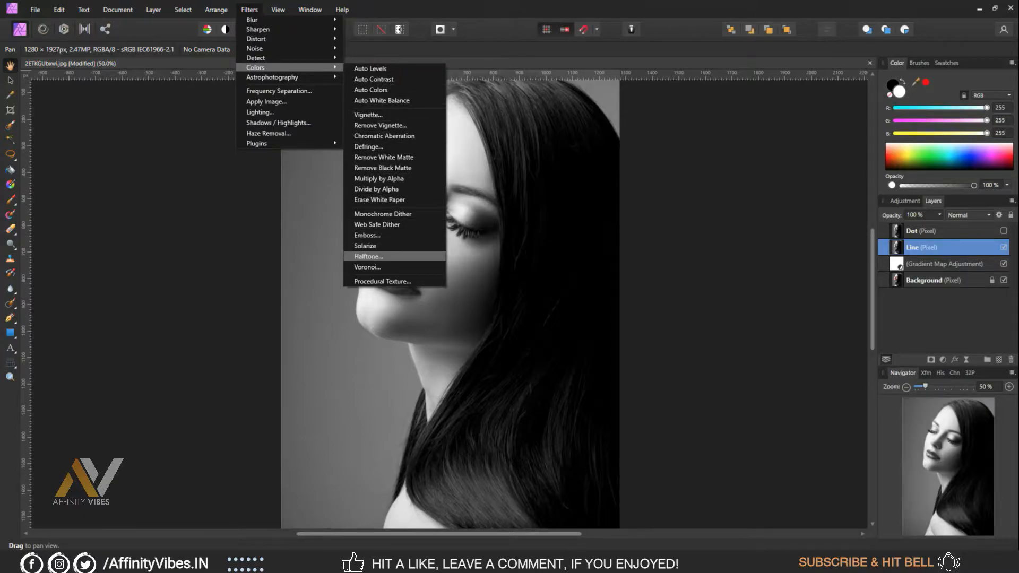
left_click(368, 256)
left_click(674, 119)
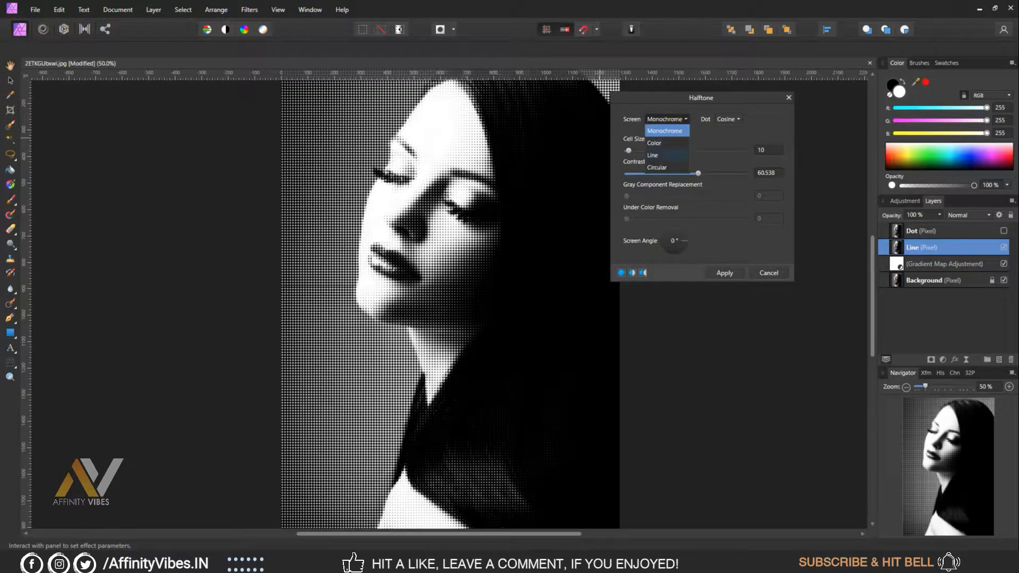
left_click(653, 155)
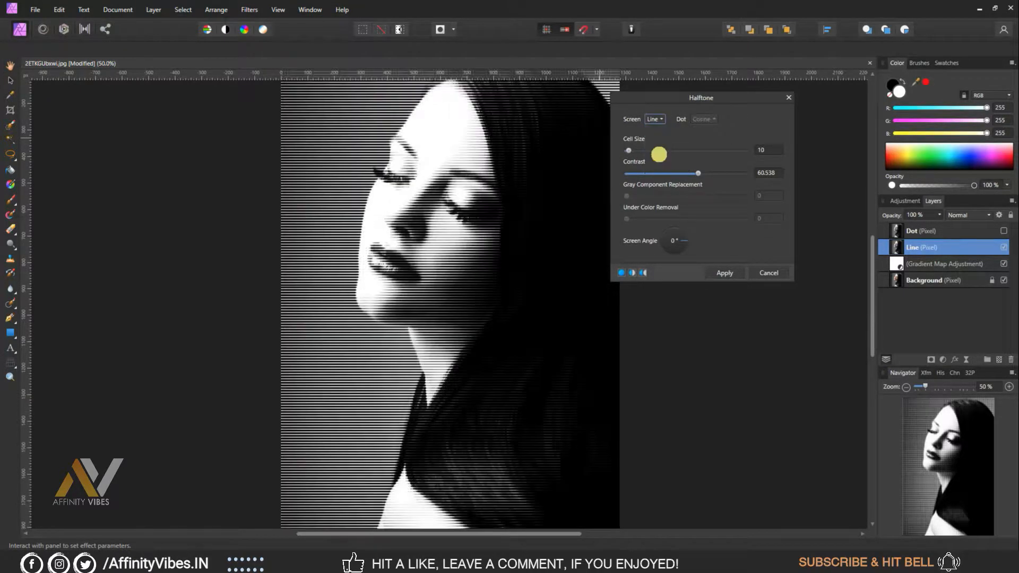
Set the line halftone's cell size to 14 and apply the filter
left_click(766, 153)
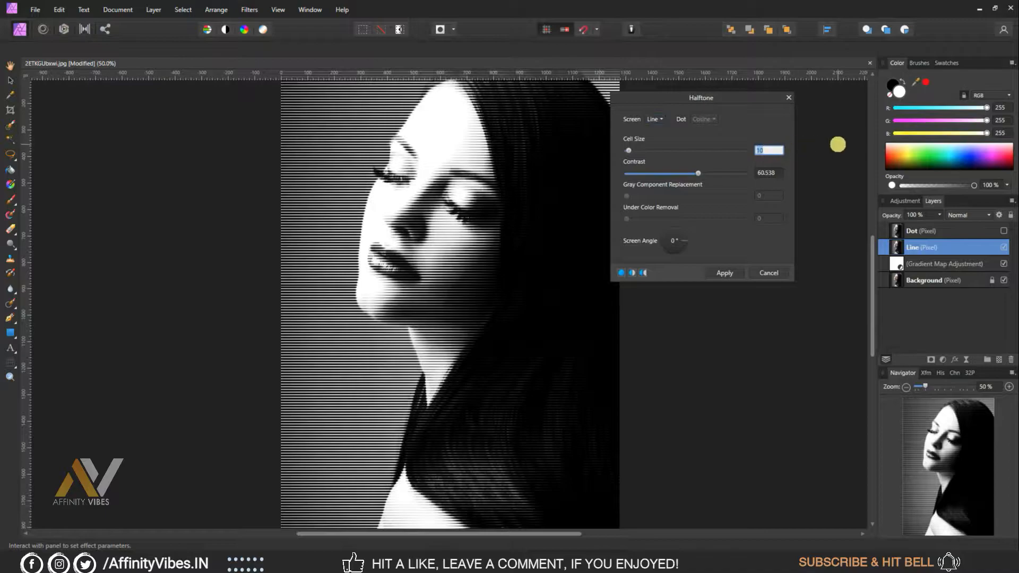
type("14")
key("Return")
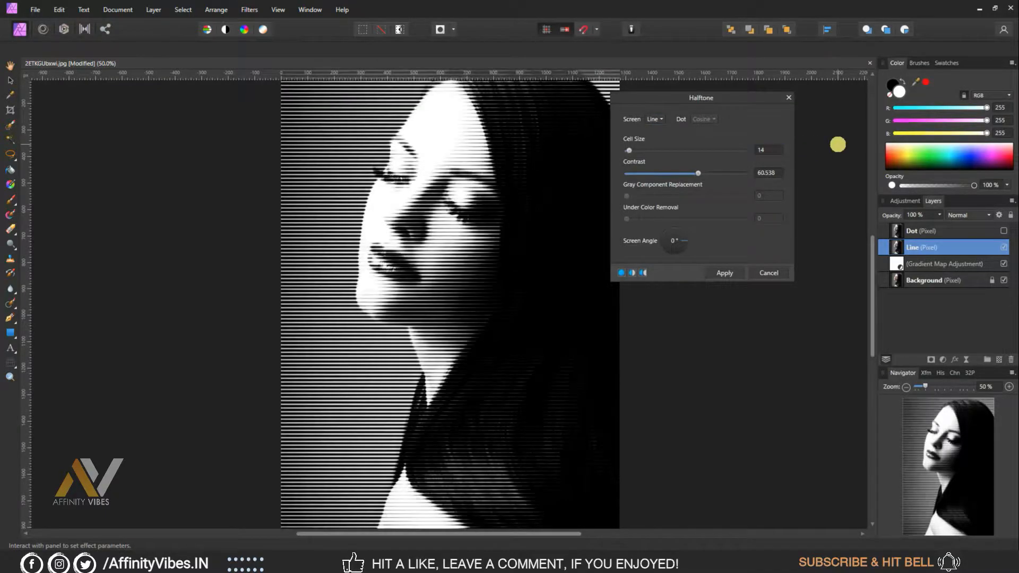
key("ctrl+plus")
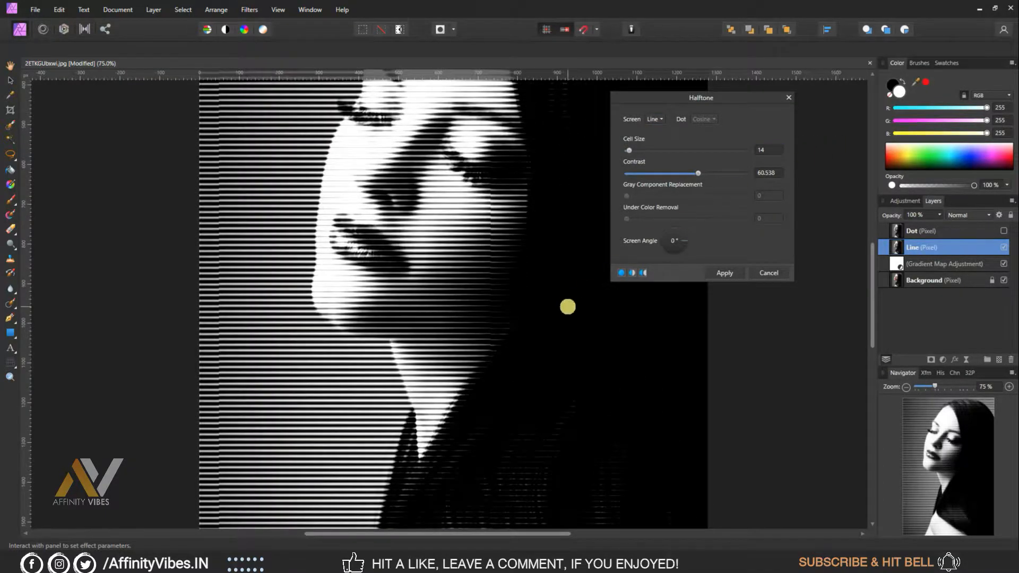
scroll(567, 306, "up", 3)
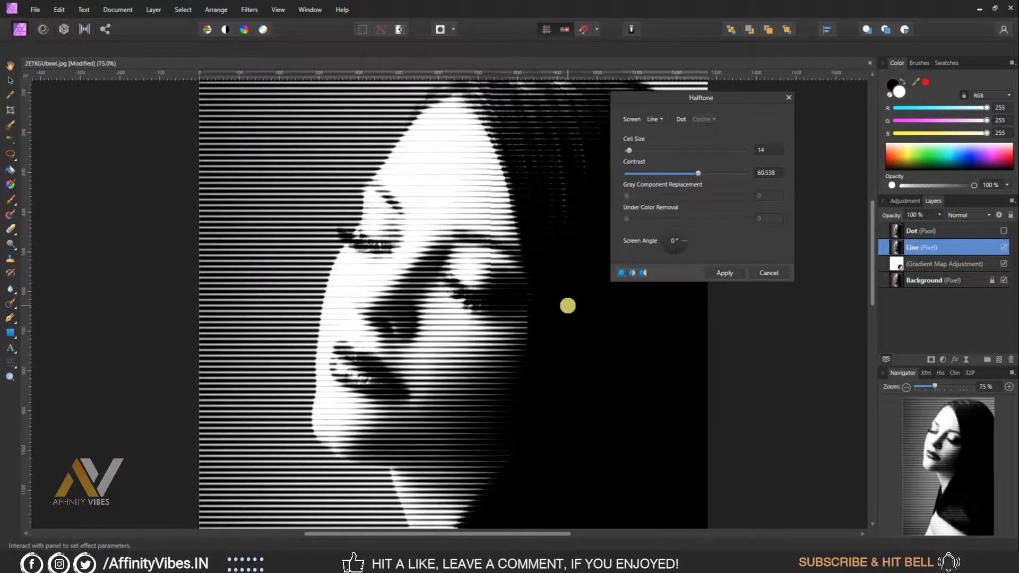
left_click(726, 272)
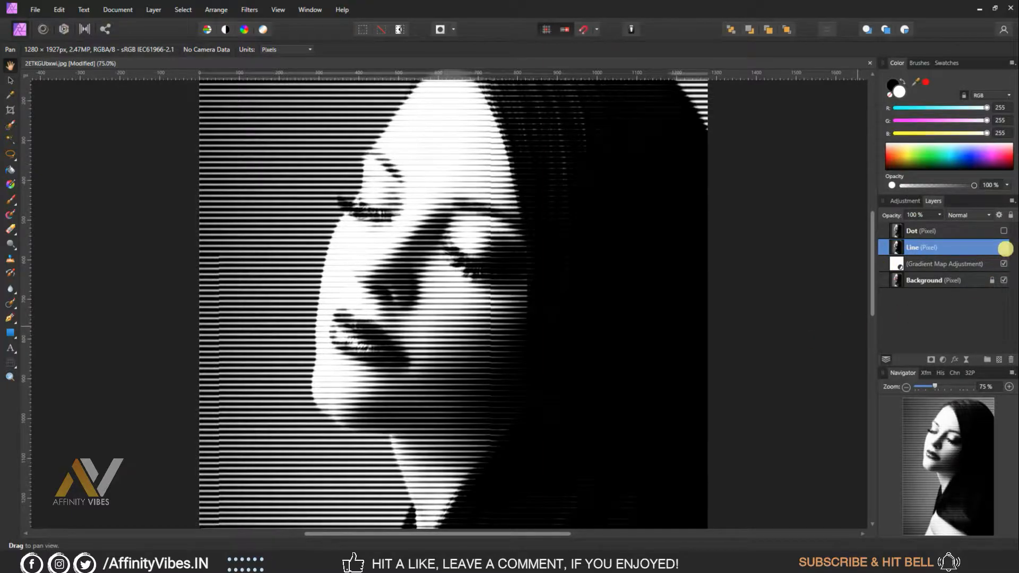
Hide the Line layer, then show the Dot layer and start the Halftone filter on it
left_click(1004, 248)
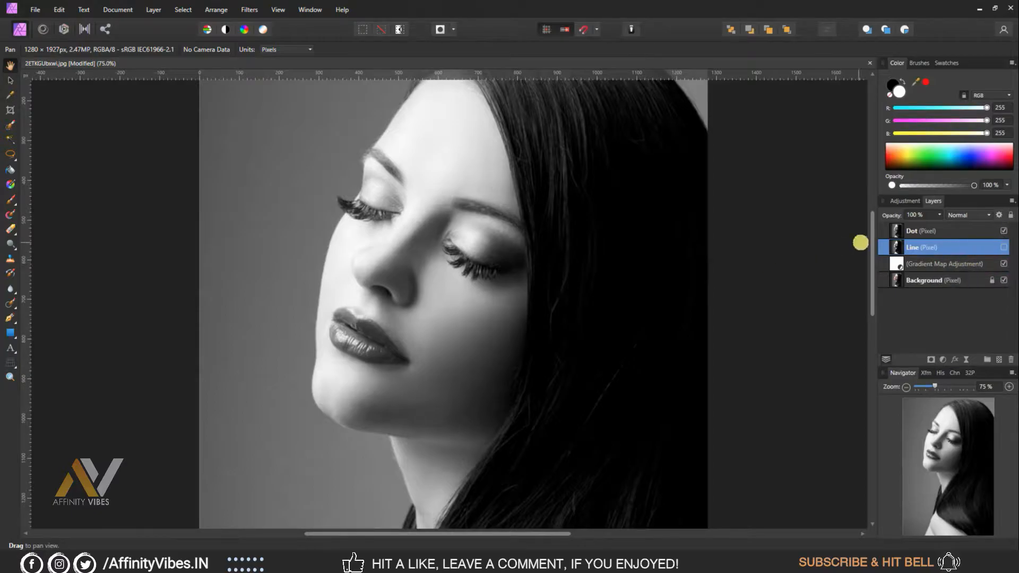
left_click(923, 232)
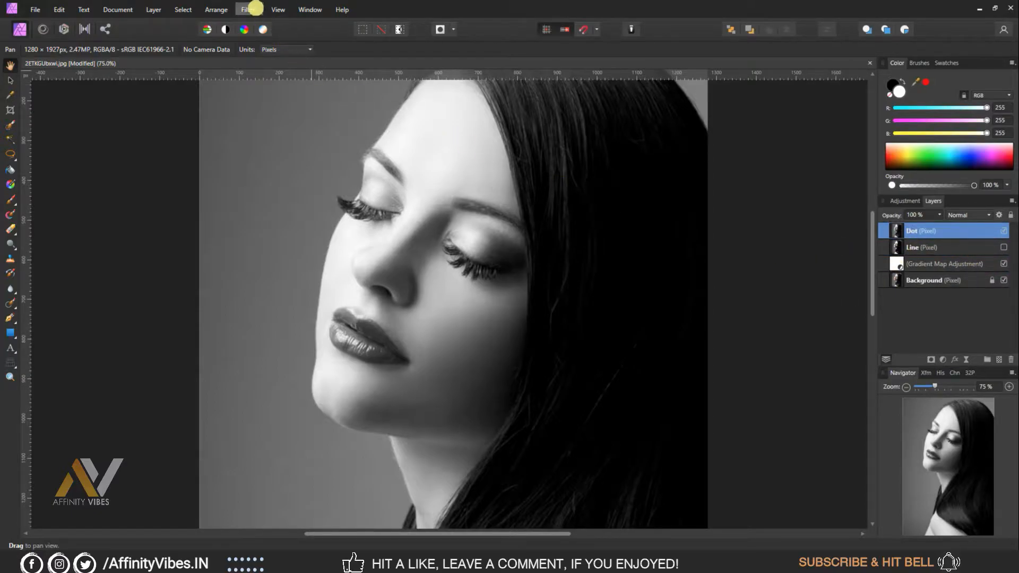
left_click(254, 9)
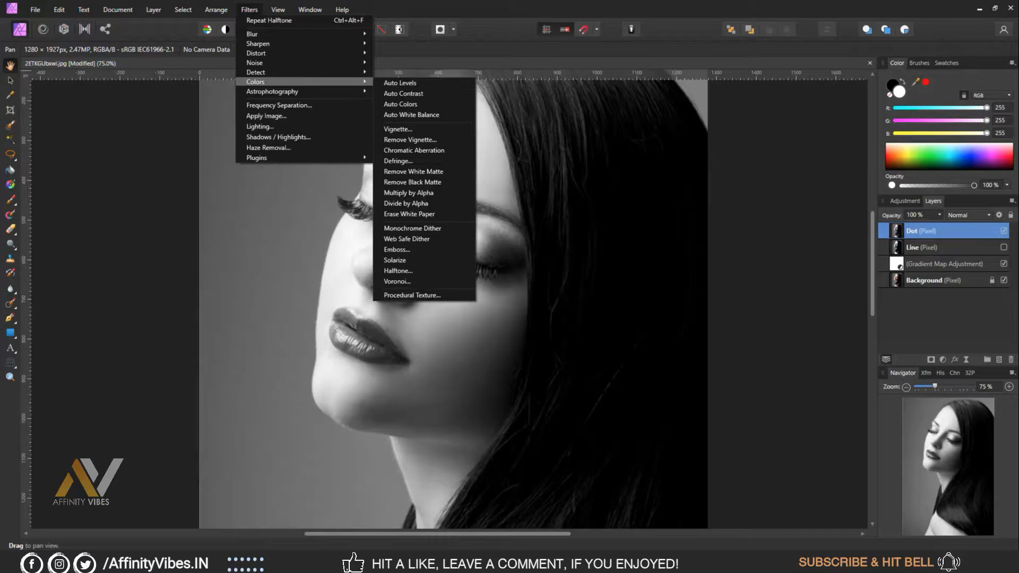
left_click(399, 270)
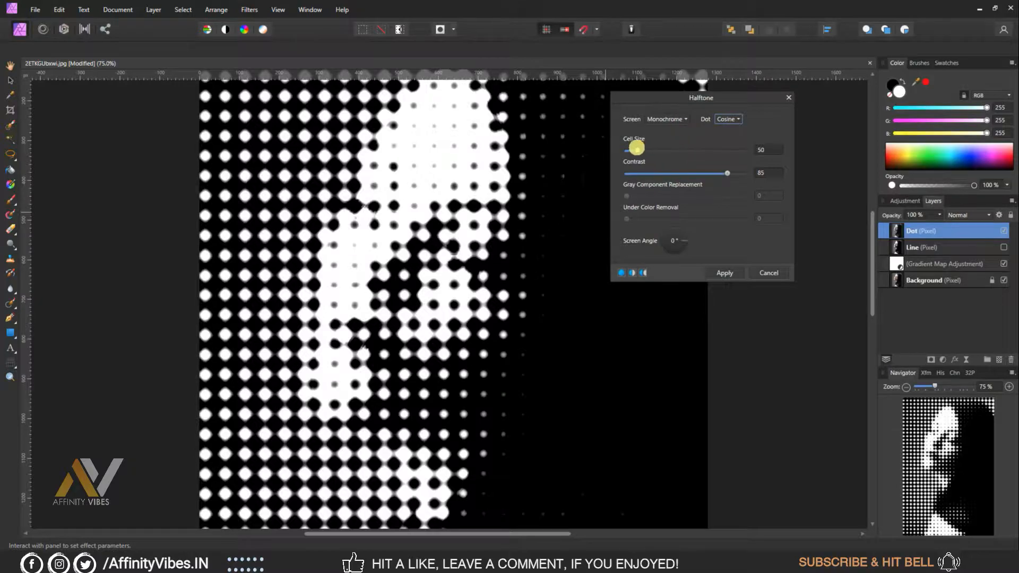
Try a halftone cell size of 10 on the Dot layer
left_click_drag(630, 148, 627, 151)
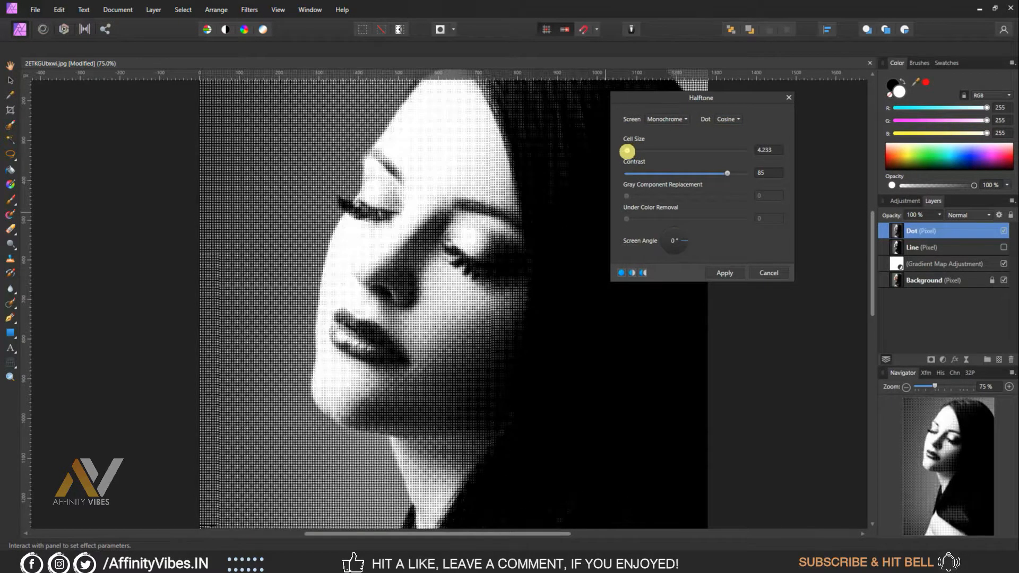
left_click(765, 150)
type("10")
key("Return")
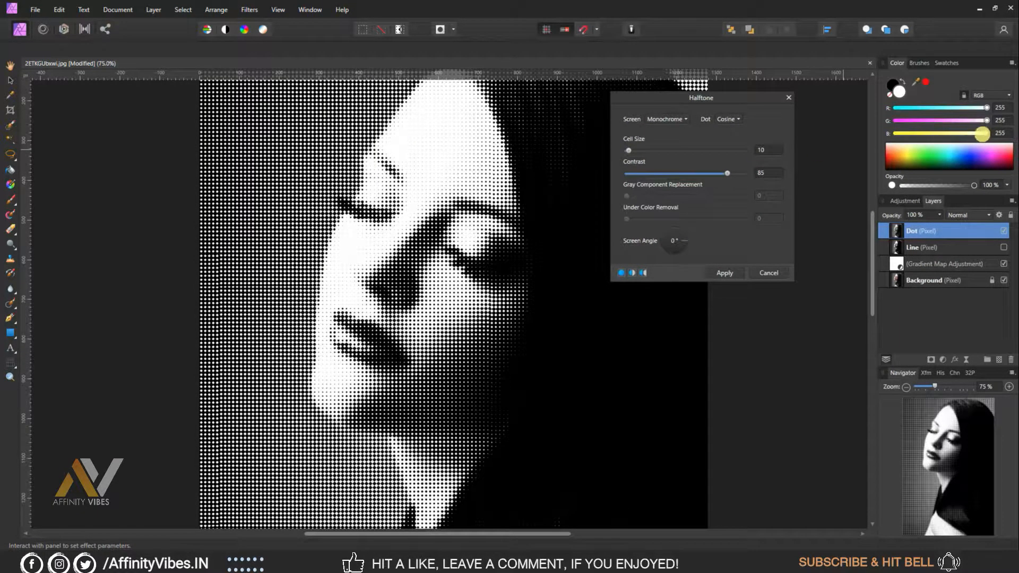
Set the Dot layer's halftone cell size to 14, keeping the Monochrome screen with Cosine dots
left_click(766, 149)
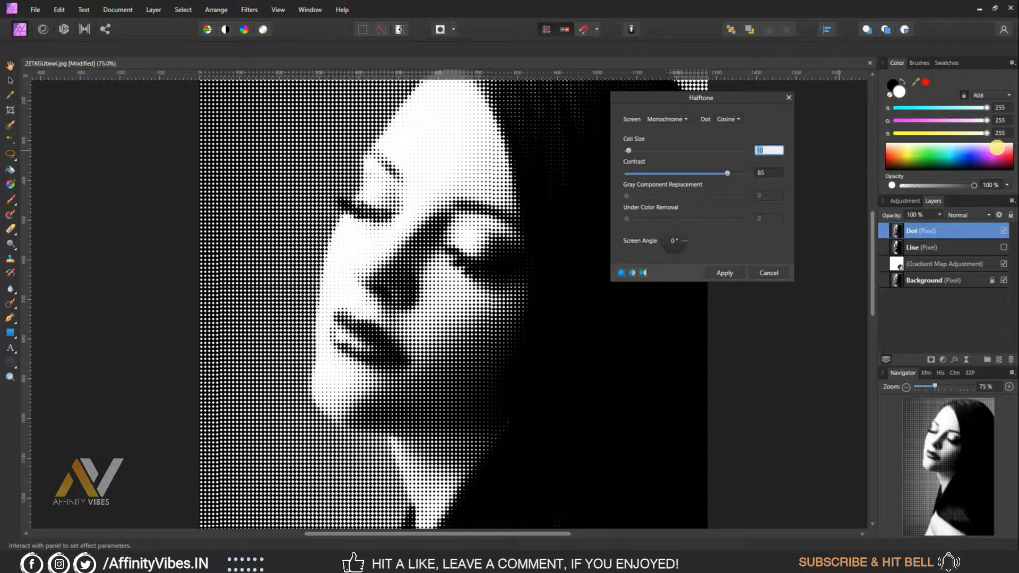
type("12")
key("Return")
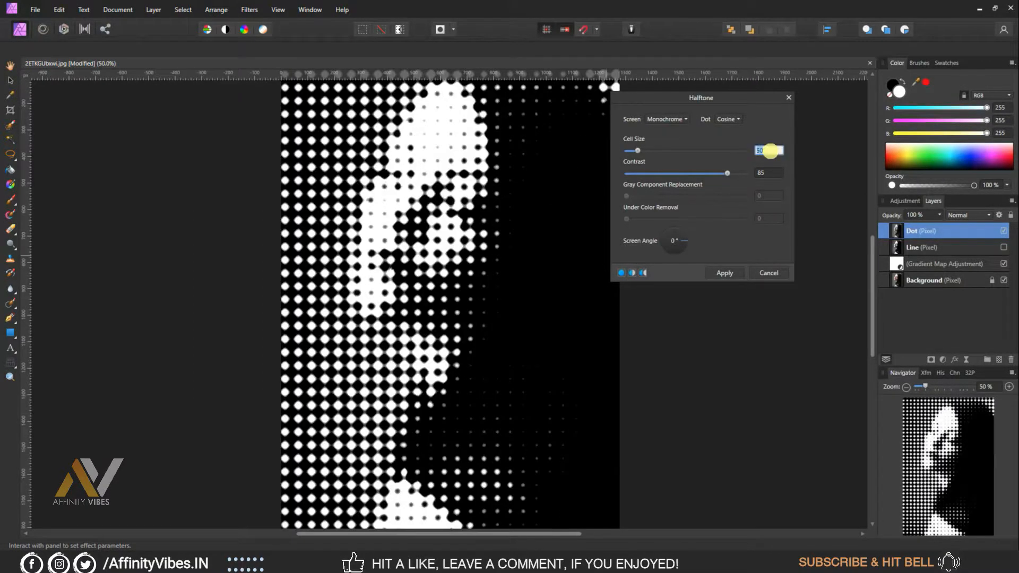
key("Return")
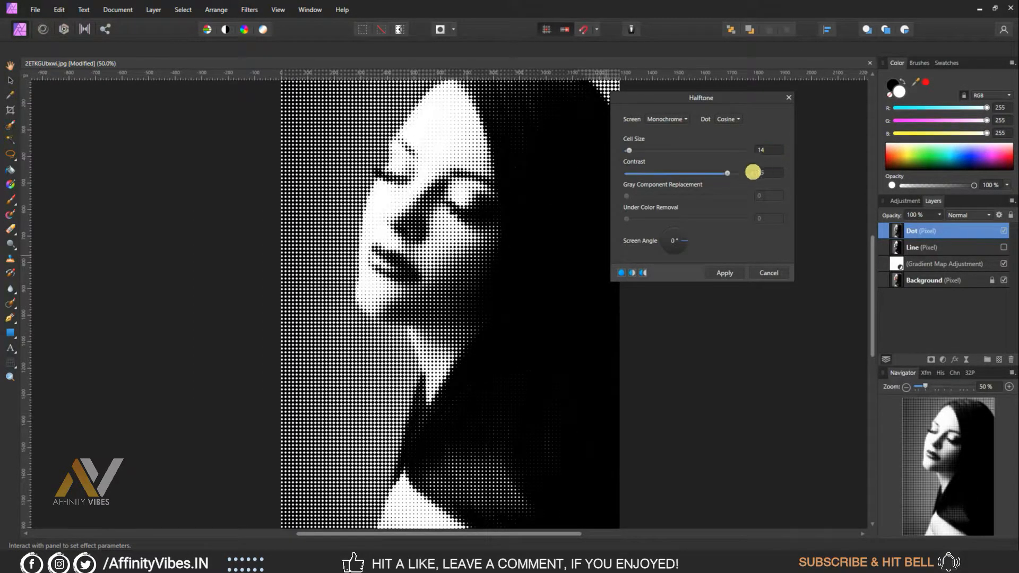
Set the Dot layer's halftone contrast to 70.404, keep Cosine dots and apply the filter
left_click_drag(729, 173, 716, 174)
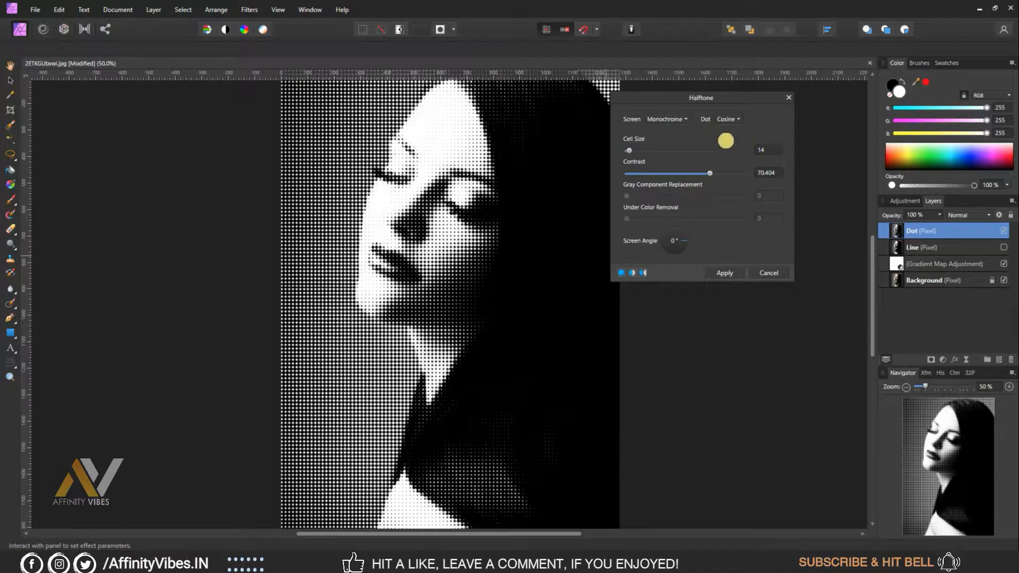
left_click(727, 118)
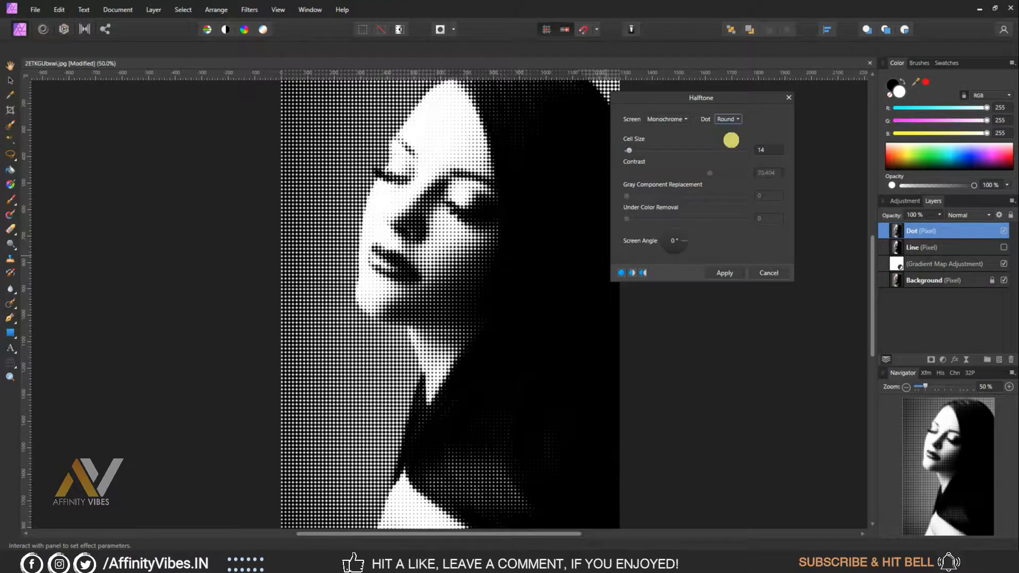
left_click(730, 142)
left_click(728, 119)
left_click(729, 131)
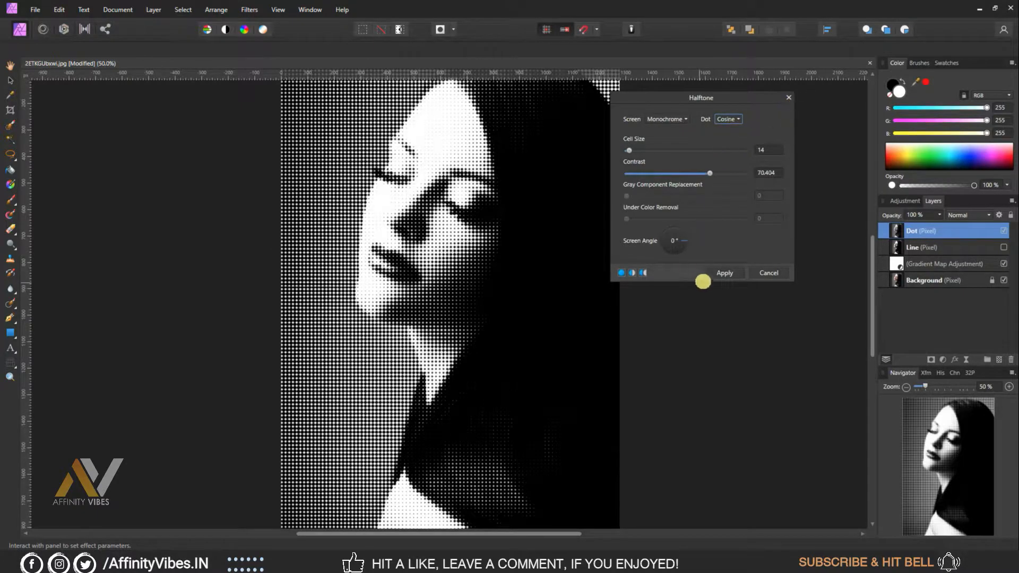
left_click(721, 271)
key("ctrl+minus")
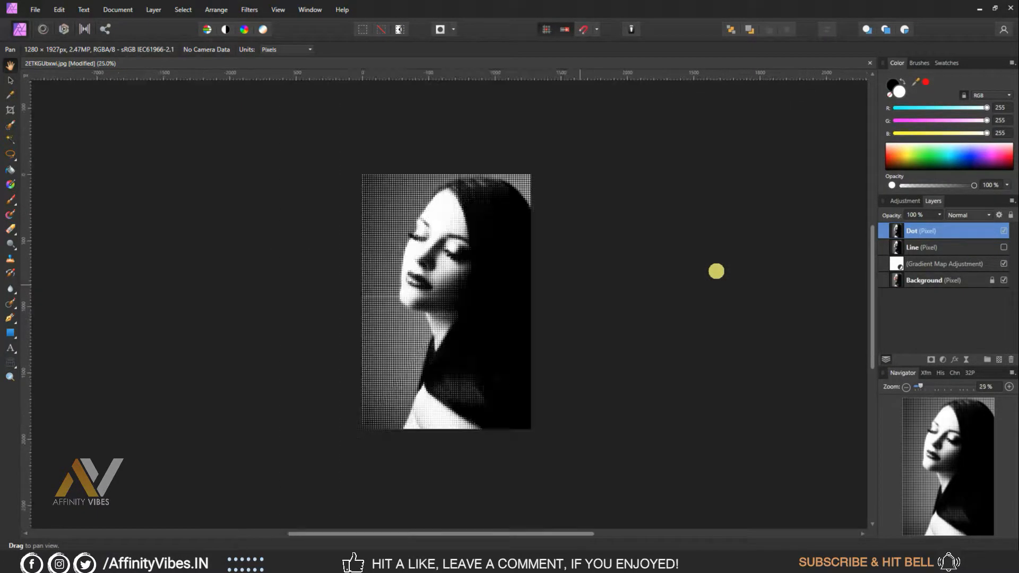
key("ctrl+0")
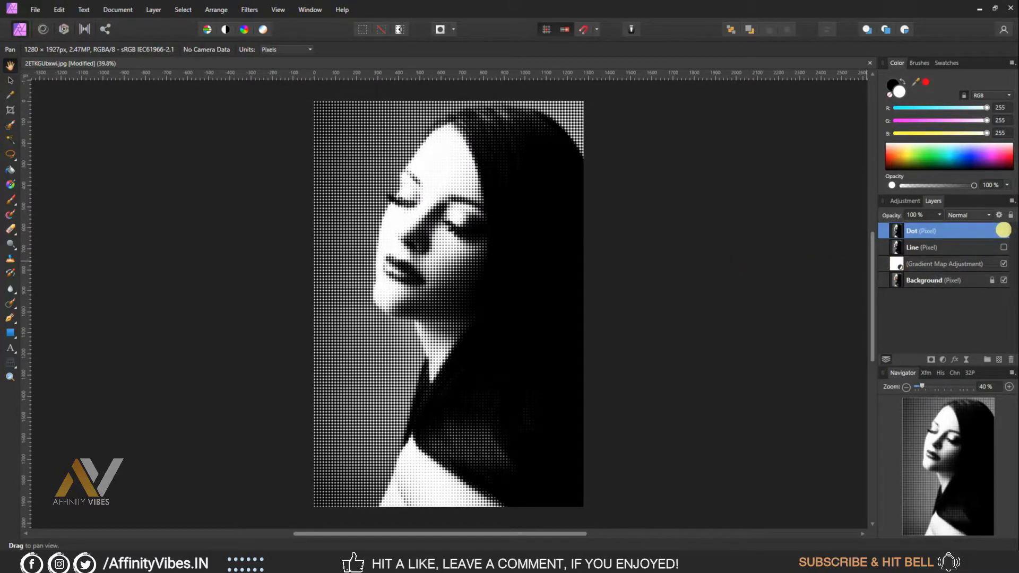
Show the Line layer in place of the Dot layer, and group the Gradient Map adjustment with the Background
left_click(1003, 230)
left_click(1003, 247)
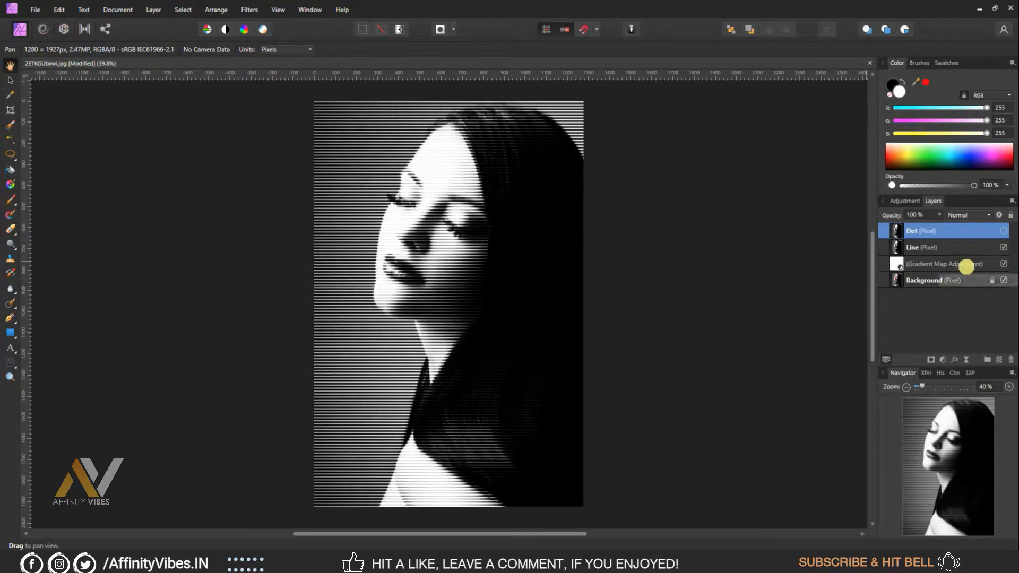
left_click(942, 263)
left_click(943, 281, "shift")
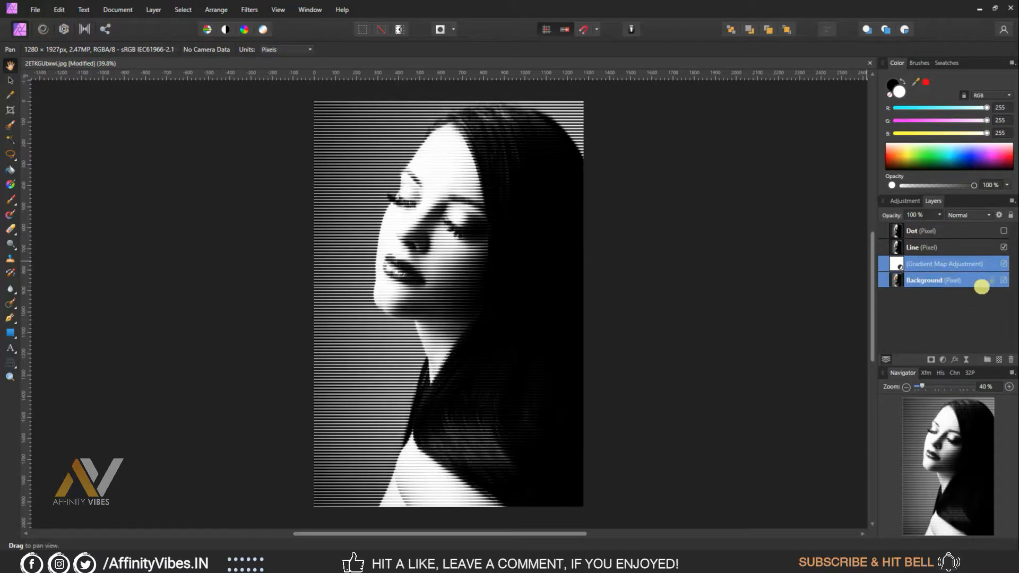
key("ctrl+g")
Add a Gradient Map adjustment above the Line layer and delete its middle green stop
left_click(926, 247)
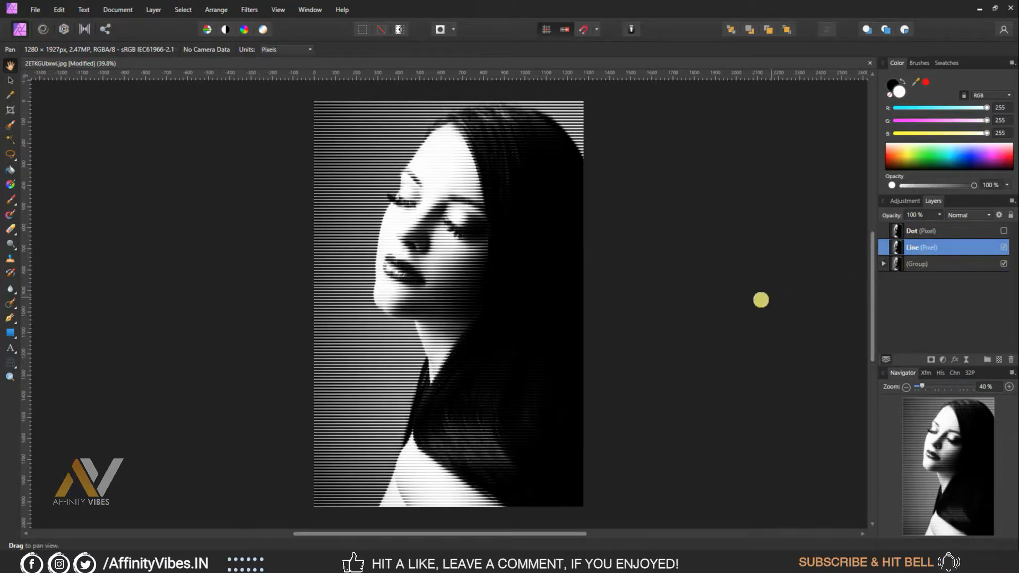
left_click(1004, 230)
left_click(1004, 230)
left_click(944, 359)
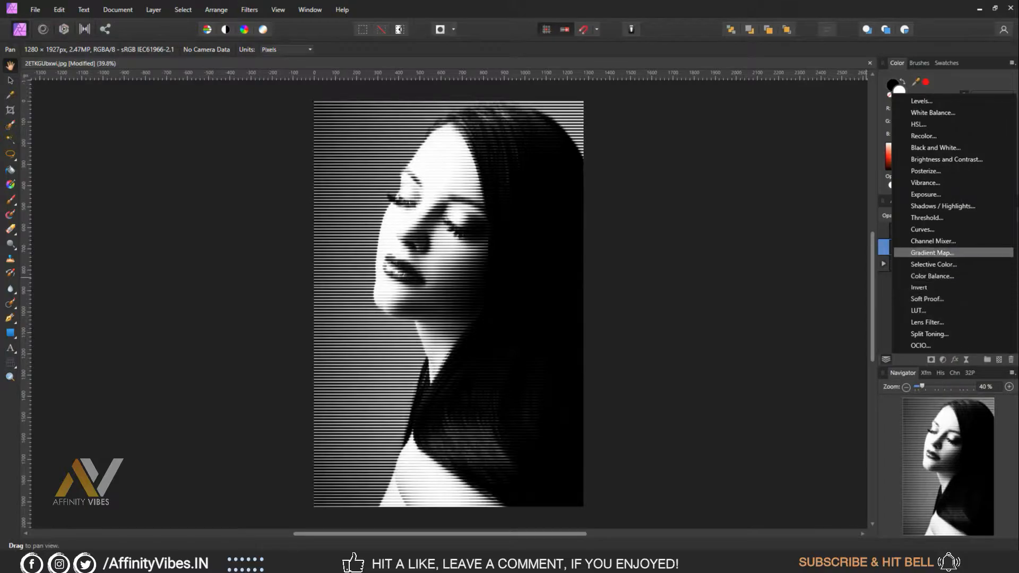
left_click(932, 252)
left_click(781, 220)
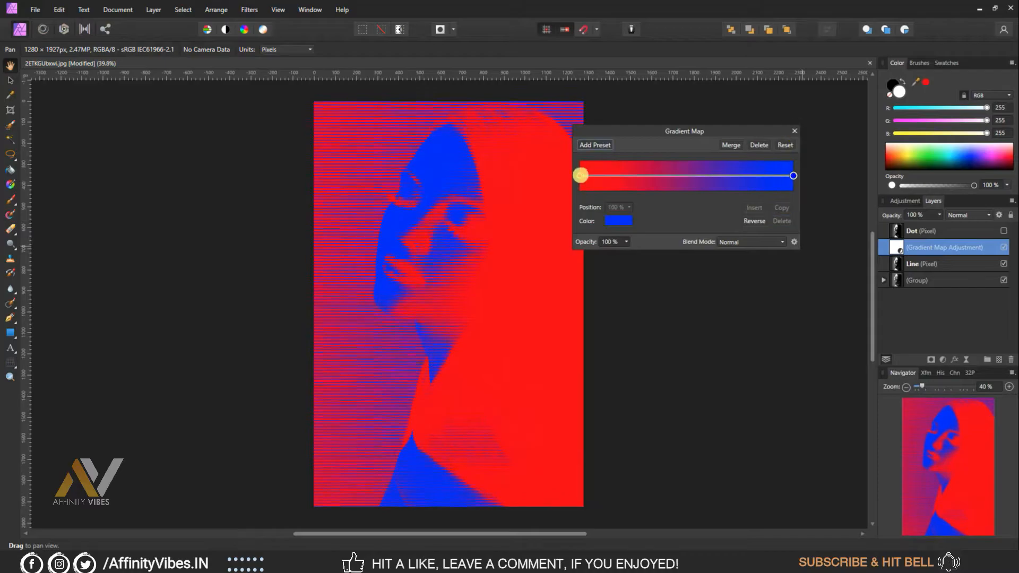
Recolour the line gradient's start stop to dark brown and its end stop to light blue
left_click(617, 220)
left_click_drag(596, 309, 559, 320)
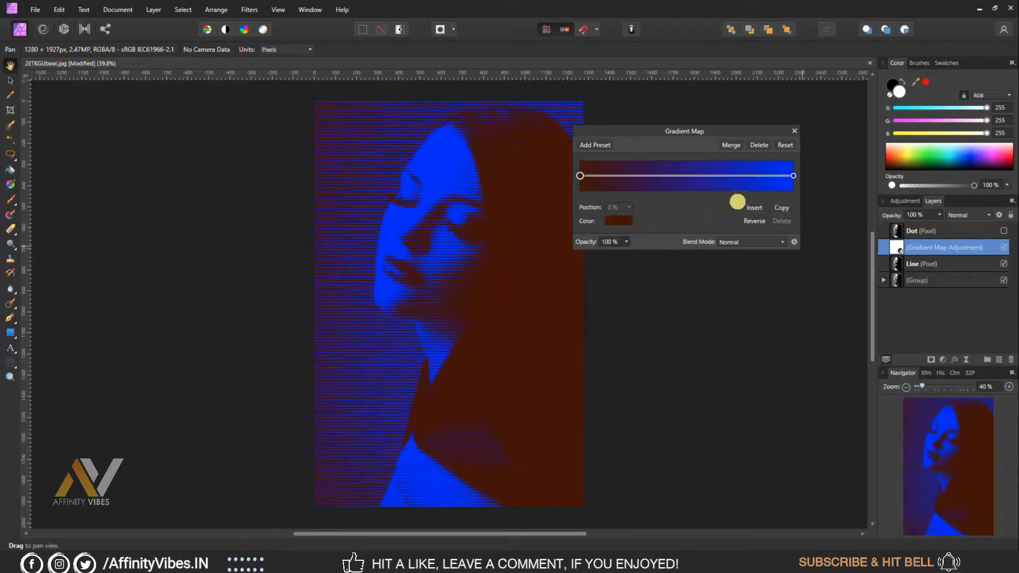
left_click(793, 175)
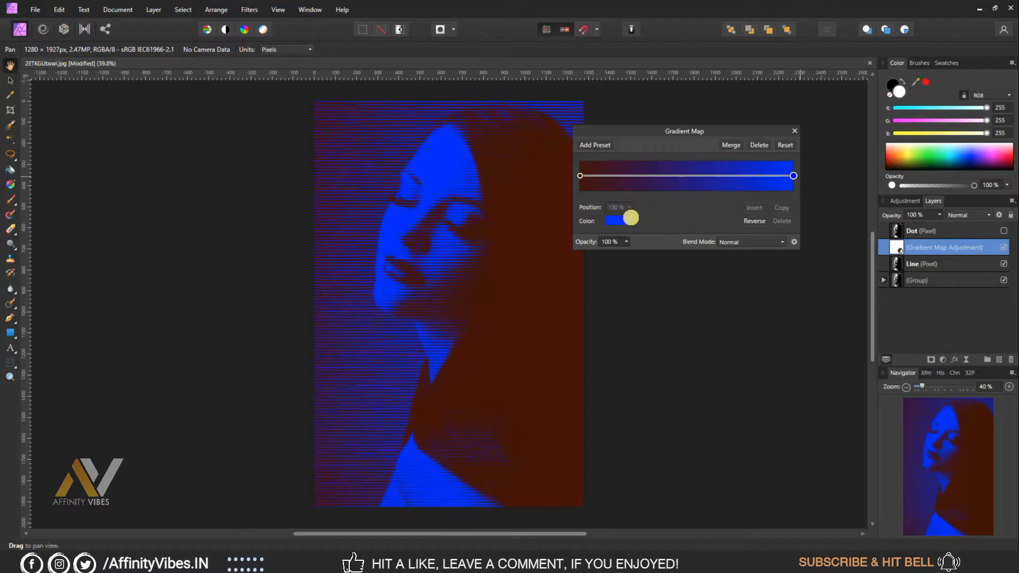
left_click(618, 219)
left_click(629, 306)
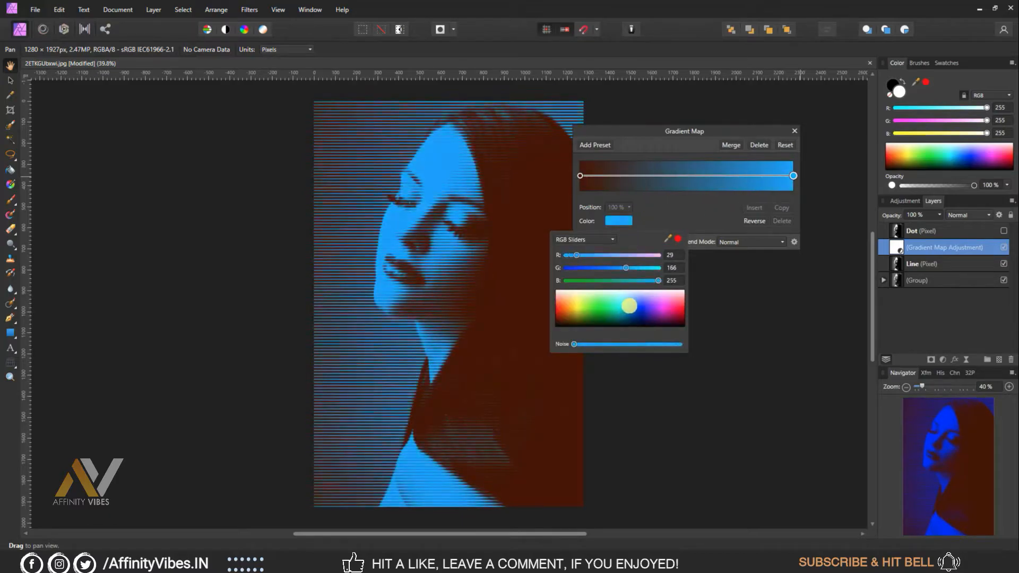
mouse_move(628, 305)
left_mouse_down()
mouse_move(638, 306)
mouse_move(584, 300)
mouse_move(681, 300)
mouse_move(564, 311)
mouse_move(573, 302)
mouse_move(684, 310)
mouse_move(615, 312)
mouse_move(568, 300)
mouse_move(640, 298)
left_mouse_up()
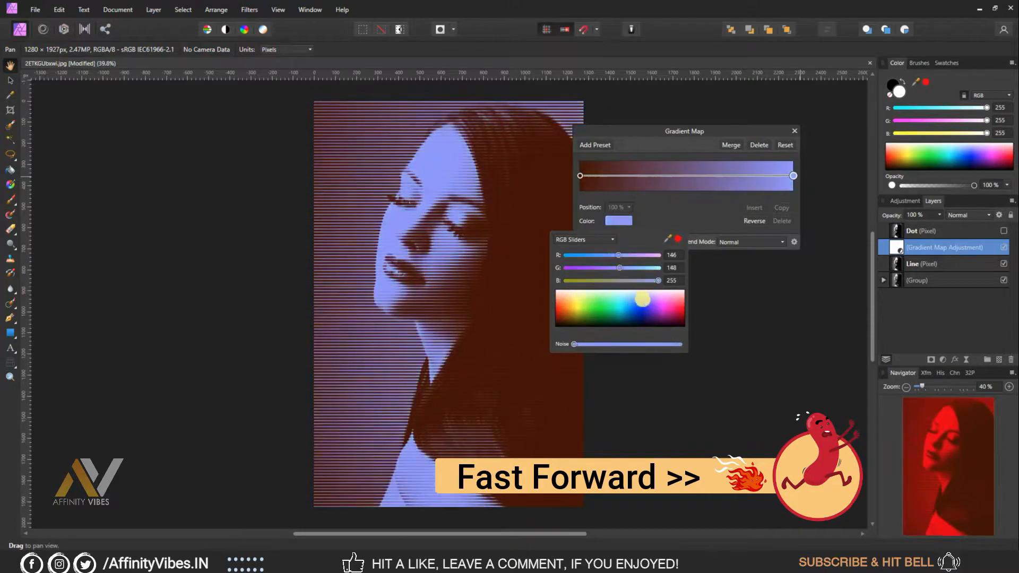
left_click_drag(573, 304, 667, 317)
Change the line gradient's start stop to dark crimson and close the Gradient Map settings
left_click(580, 175)
left_click(618, 220)
left_click_drag(674, 318, 674, 318)
left_click(704, 208)
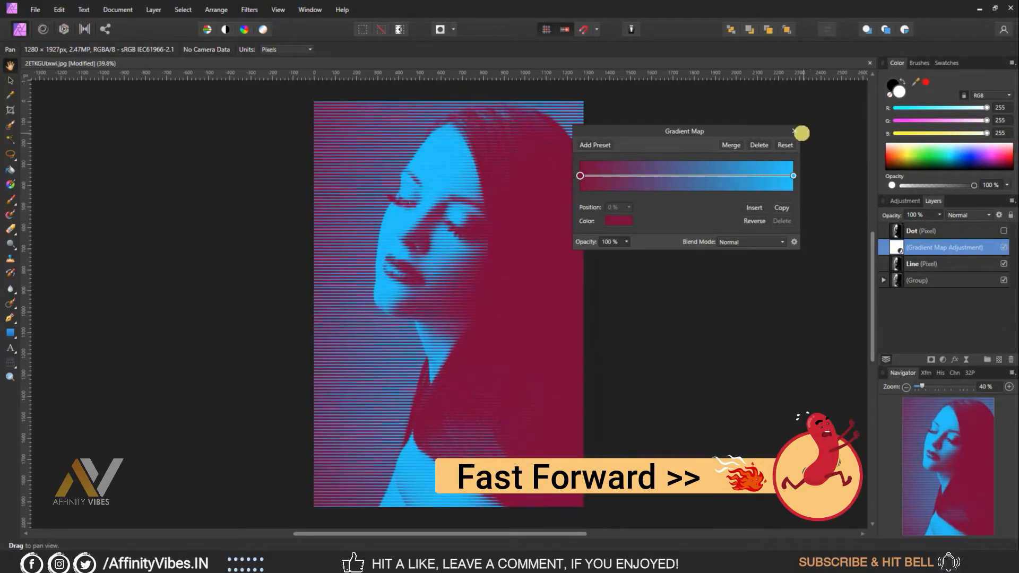
left_click(796, 130)
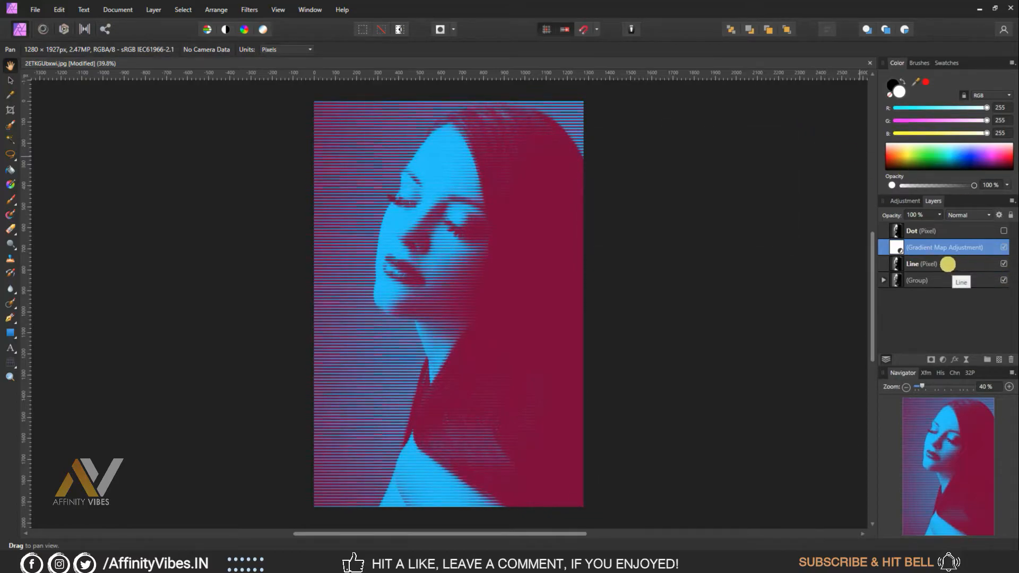
Group the Line layer with its Gradient Map adjustment and name the group Line
left_click(958, 268)
left_click(961, 246, "shift")
key("ctrl+g")
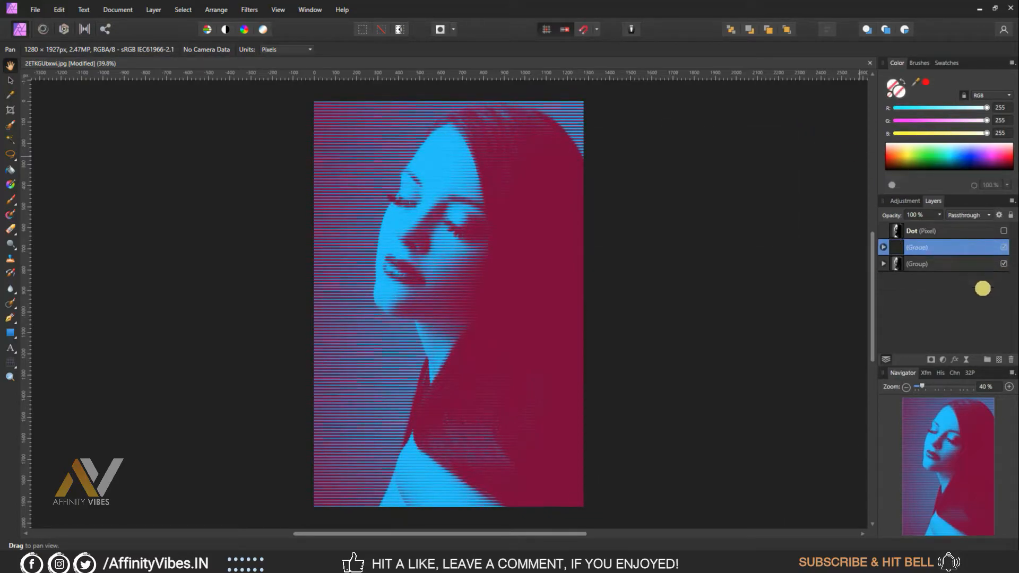
double_click(917, 248)
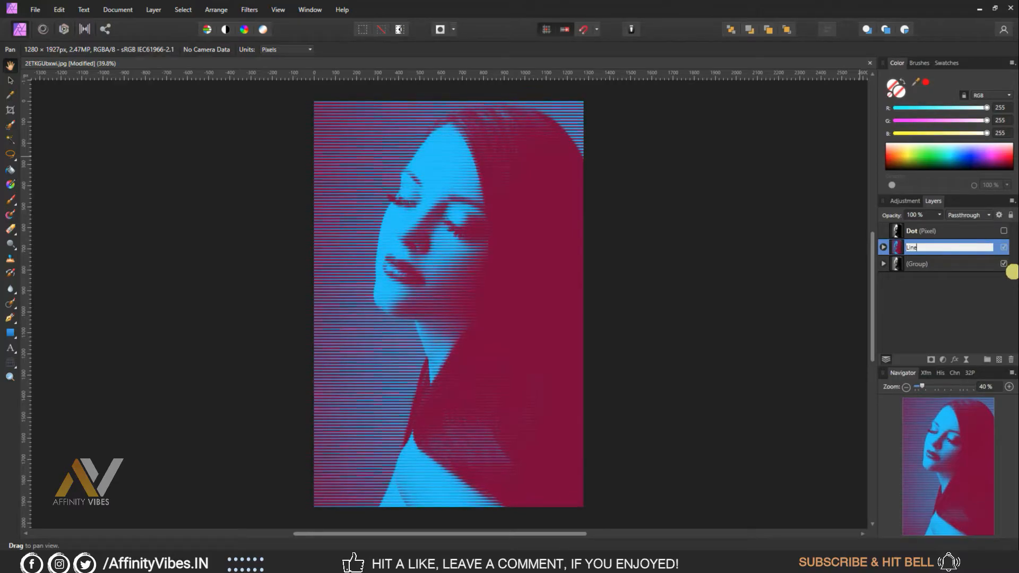
type("Line")
key("Return")
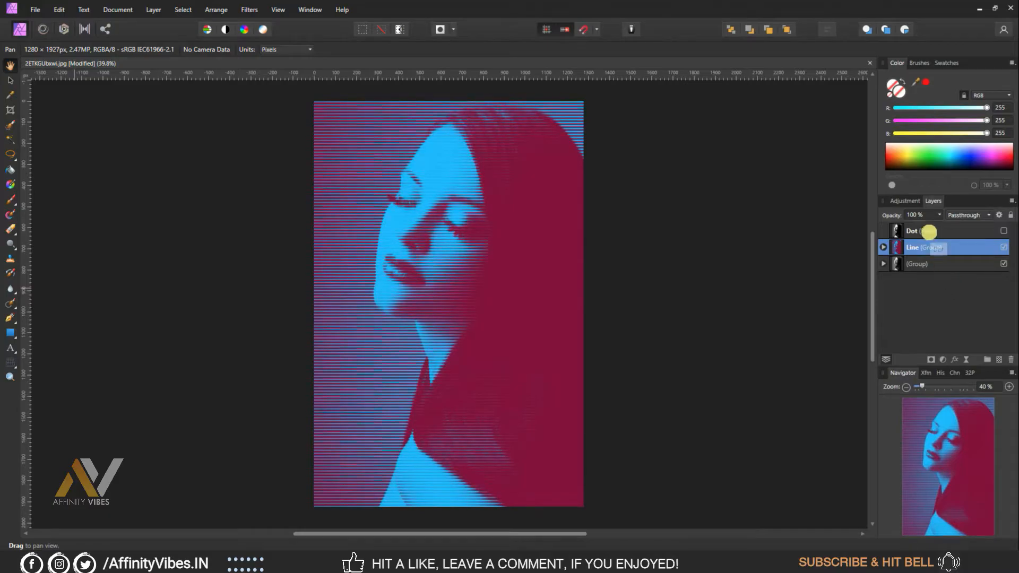
Show the Dot layer, add a Gradient Map adjustment above it and delete the gradient's middle green stop
left_click(935, 232)
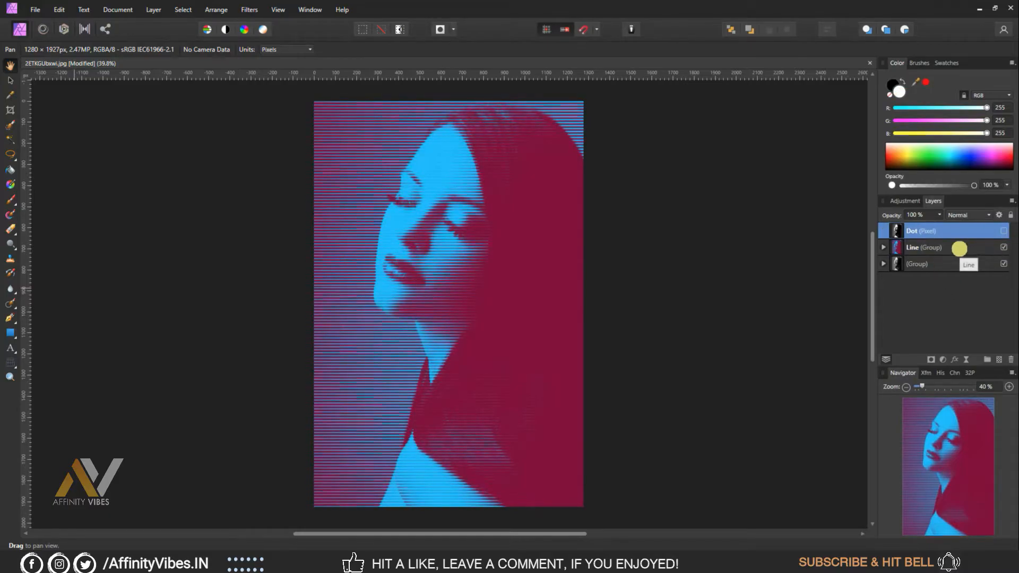
left_click(960, 247)
left_click(1003, 231)
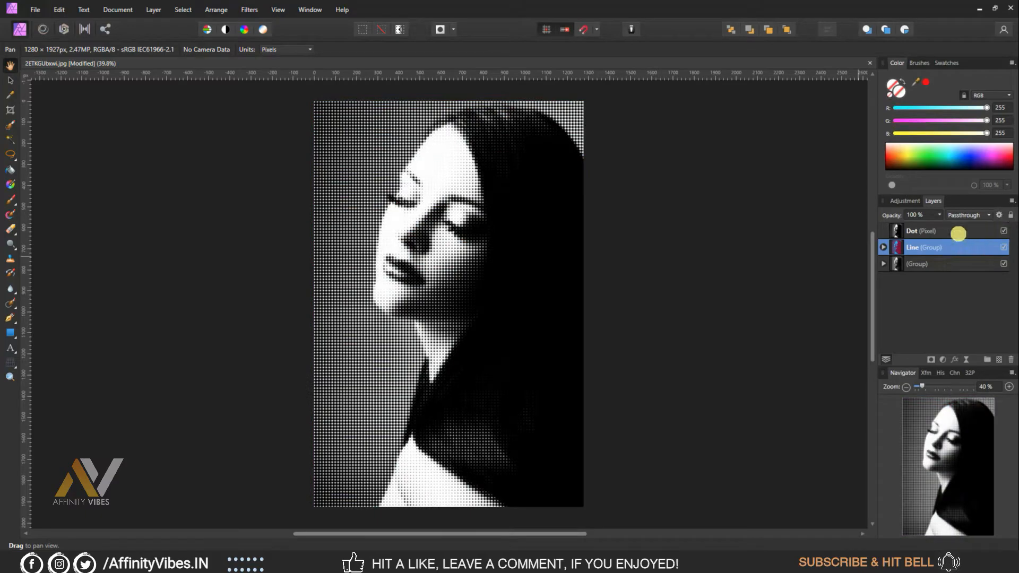
left_click(935, 233)
left_click(943, 359)
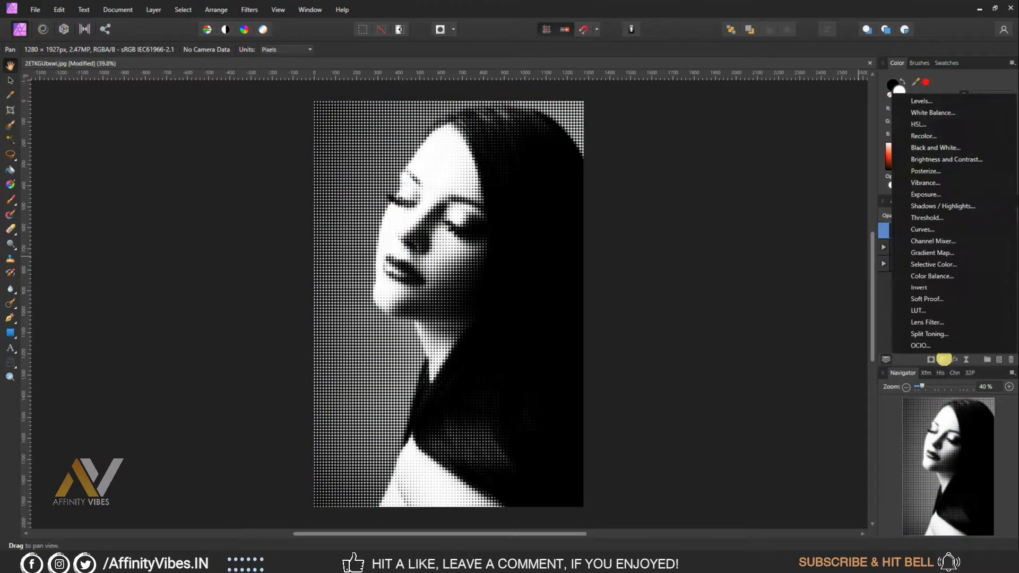
left_click(932, 253)
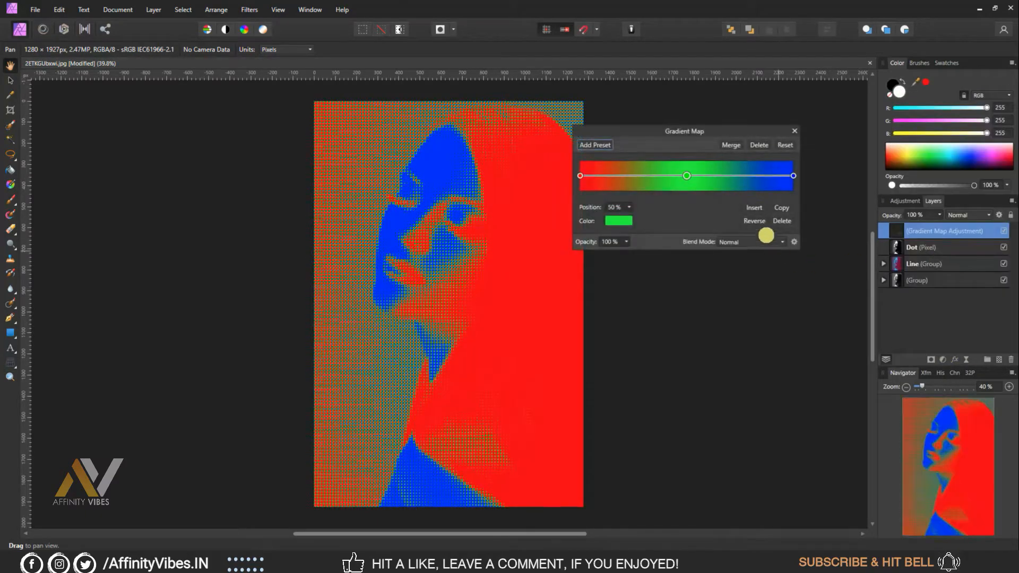
left_click(778, 221)
Recolour the dot gradient's start stop to a dark shade and its end stop to light pink
left_click(619, 221)
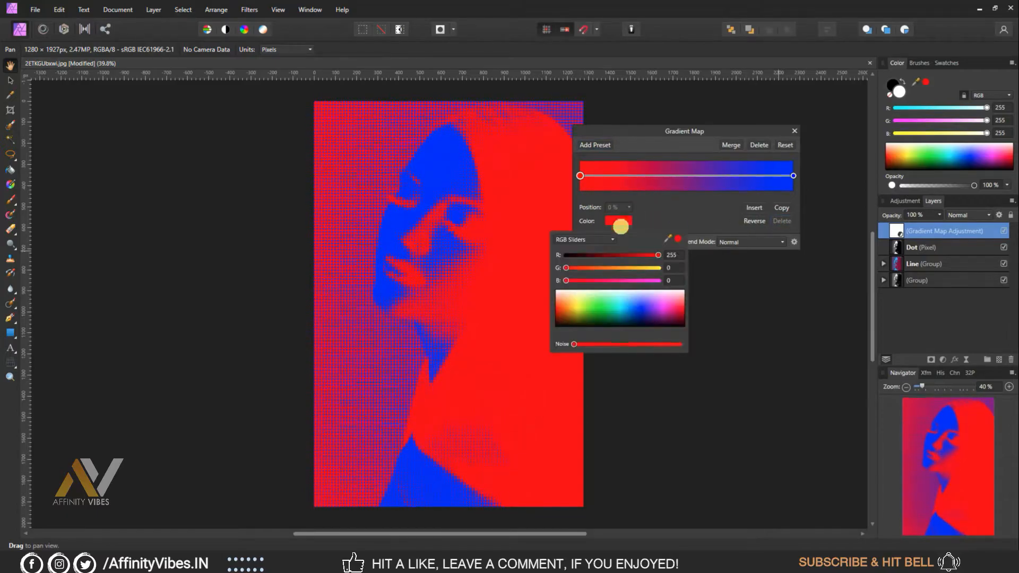
mouse_move(601, 306)
left_mouse_down()
mouse_move(650, 314)
mouse_move(560, 318)
mouse_move(555, 328)
left_mouse_up()
left_click(715, 203)
left_click(793, 179)
left_click(619, 220)
left_click(620, 301)
mouse_move(619, 302)
left_mouse_down()
mouse_move(569, 303)
mouse_move(653, 305)
mouse_move(715, 237)
left_mouse_up()
Set the dot gradient's start stop to navy RGB 0, 19, 87, and toggle the Dot group's visibility to compare effects
left_click(581, 176)
left_click(618, 220)
mouse_move(573, 305)
left_mouse_down()
mouse_move(635, 321)
mouse_move(686, 279)
left_mouse_up()
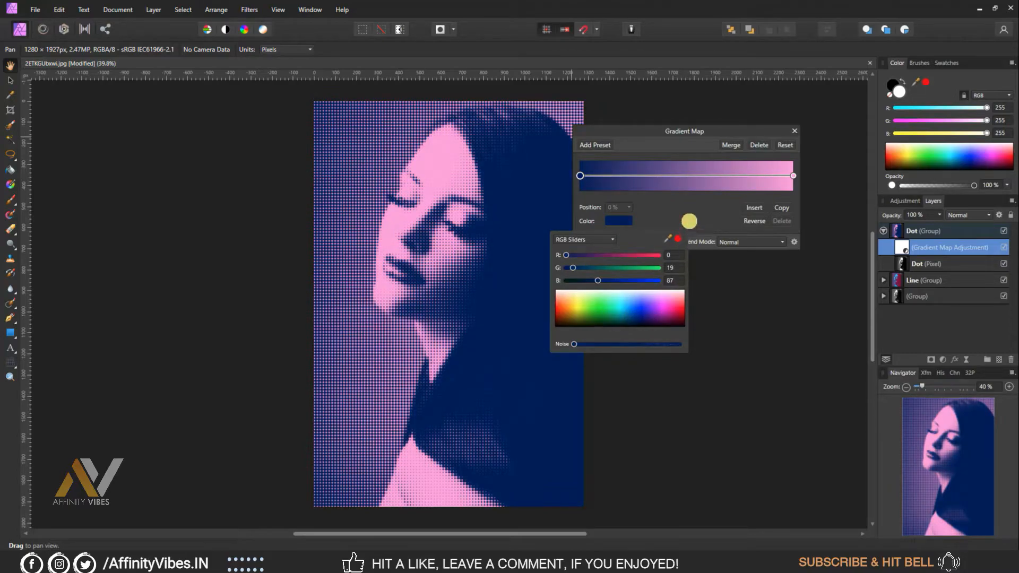
left_click(793, 131)
left_click(883, 231)
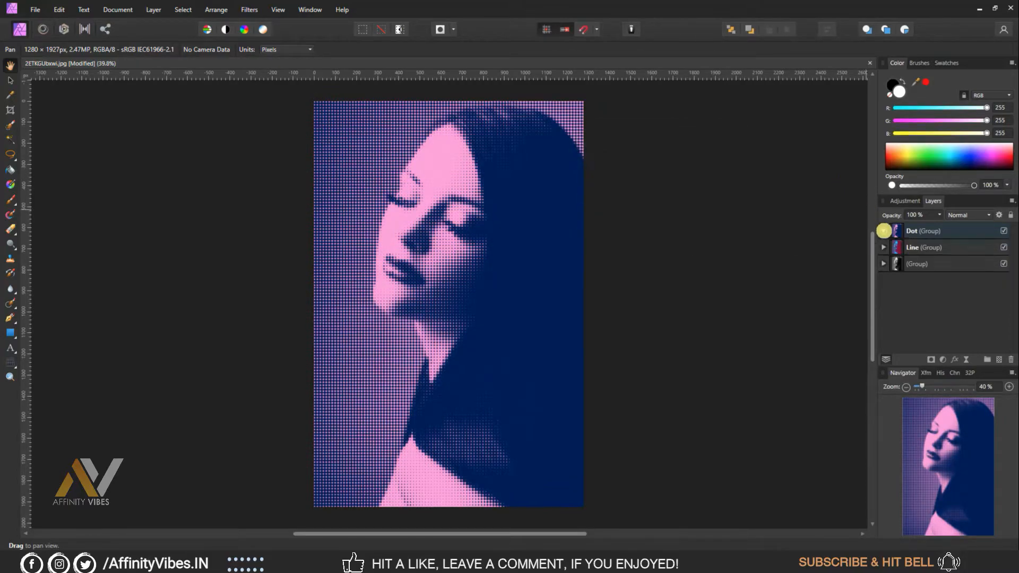
left_click(1003, 231)
left_click(1003, 231)
Set up the Art Text tool with a white fill and the Helvetica font
left_click(10, 348)
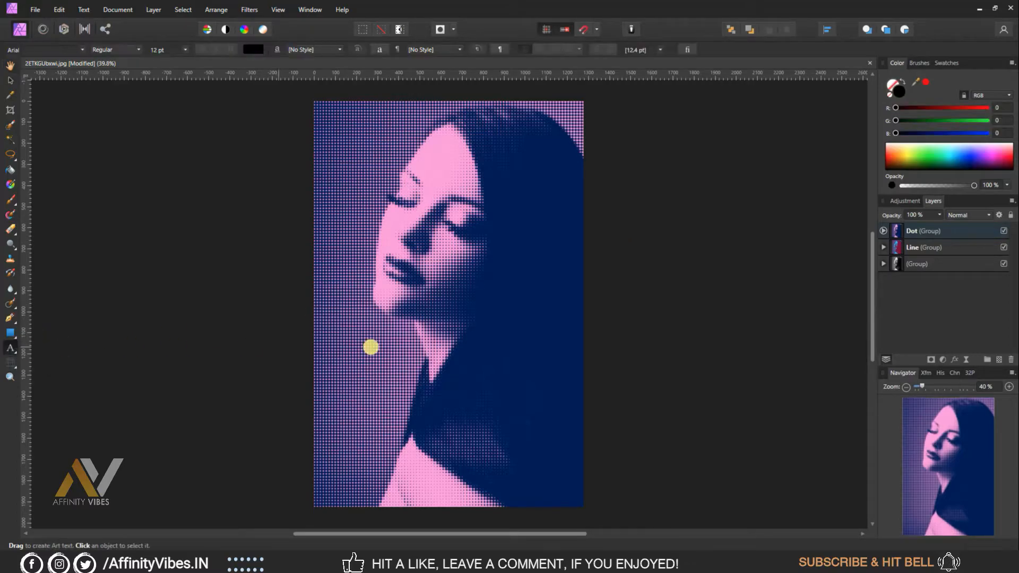
left_click(253, 48)
left_click_drag(183, 149, 150, 127)
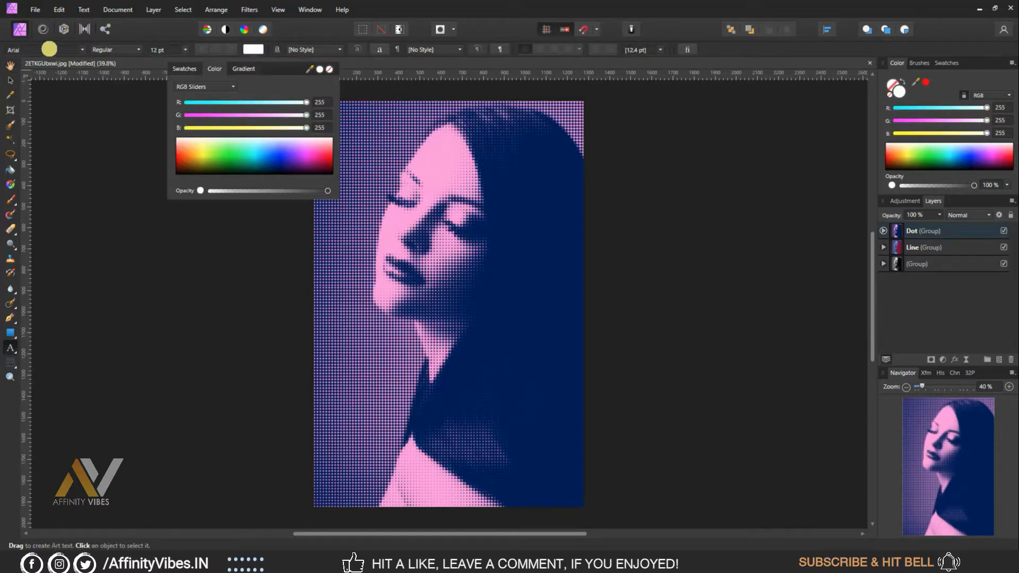
left_click(48, 48)
type("he")
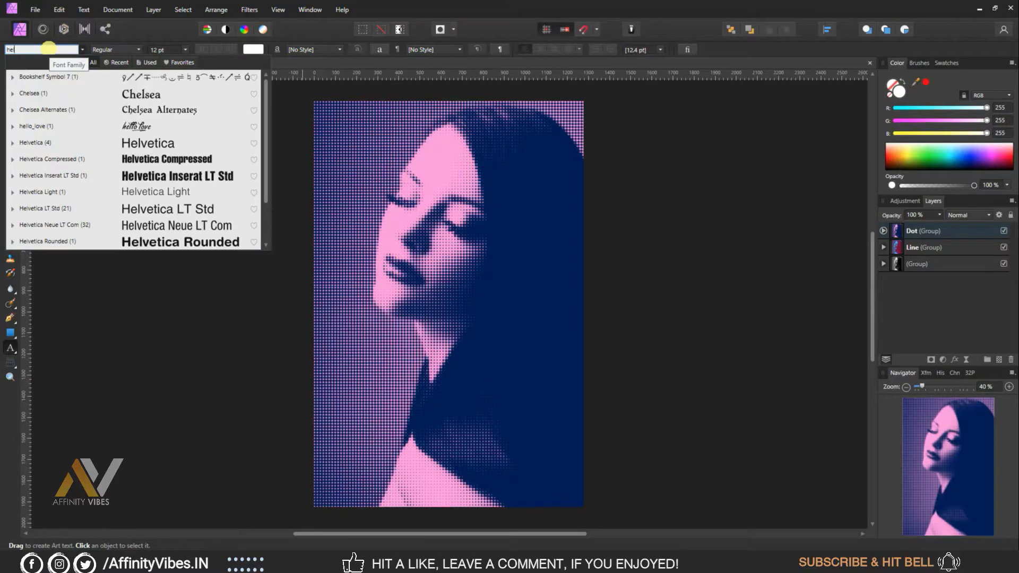
left_click(55, 142)
Add the text "Halftone Effect" over the dark hair and scale it to 21.5 pt
left_click(496, 324)
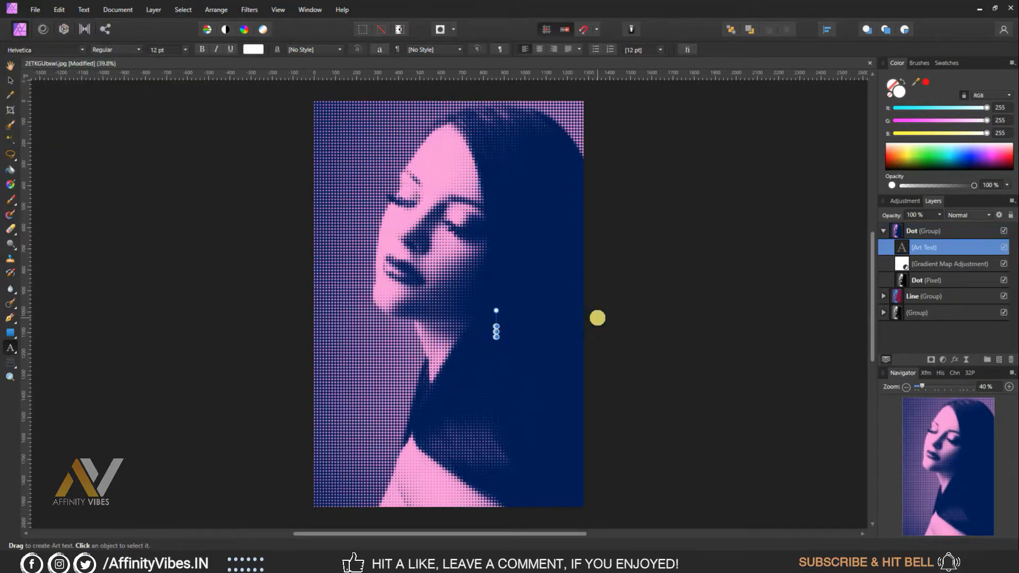
type("Halftone Effect")
left_click_drag(495, 338, 442, 343)
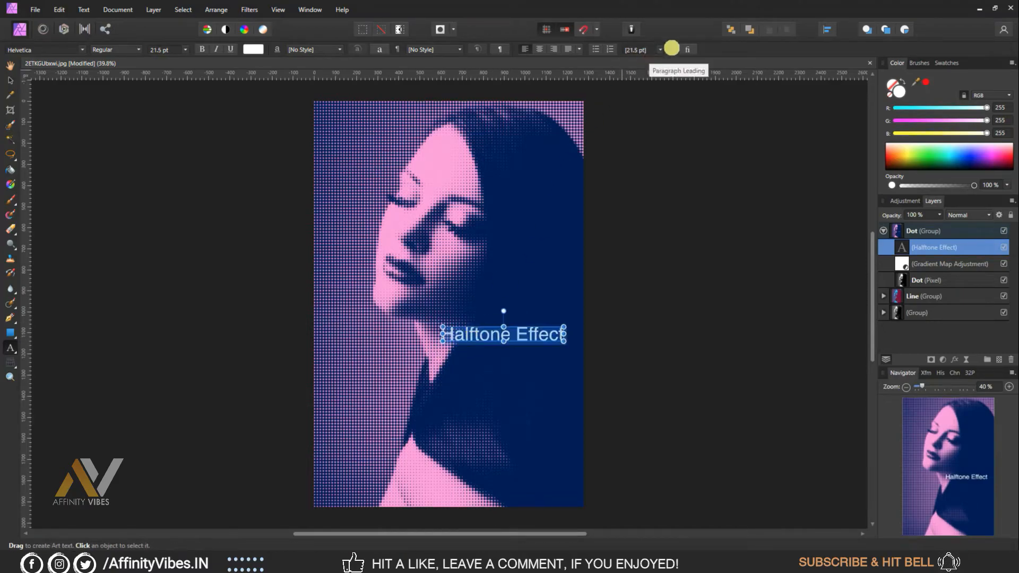
Set the title text to All Caps and break it onto two lines before "Effect"
left_click(687, 49)
left_click(453, 294)
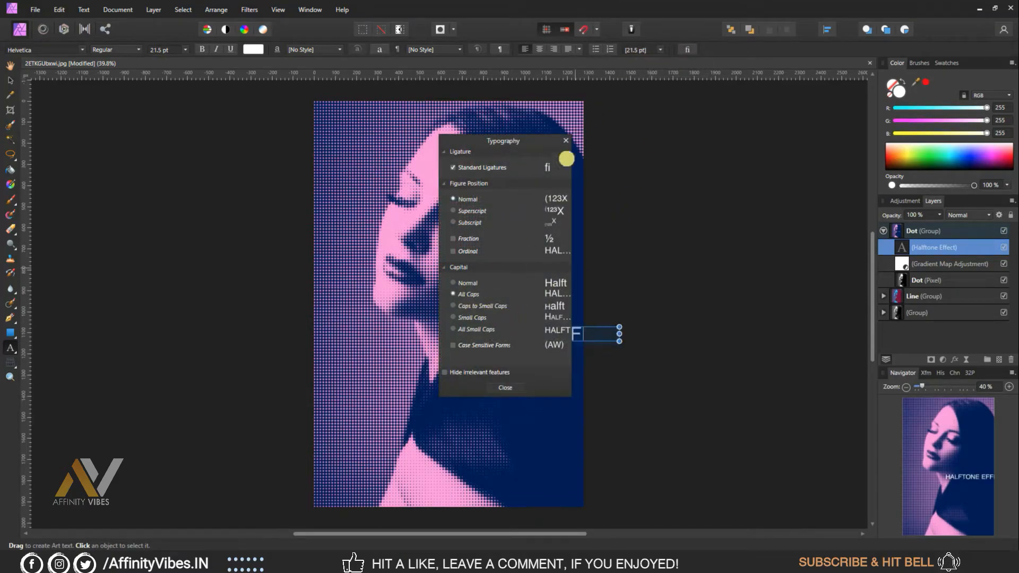
left_click(566, 141)
left_click(543, 333)
key("Return")
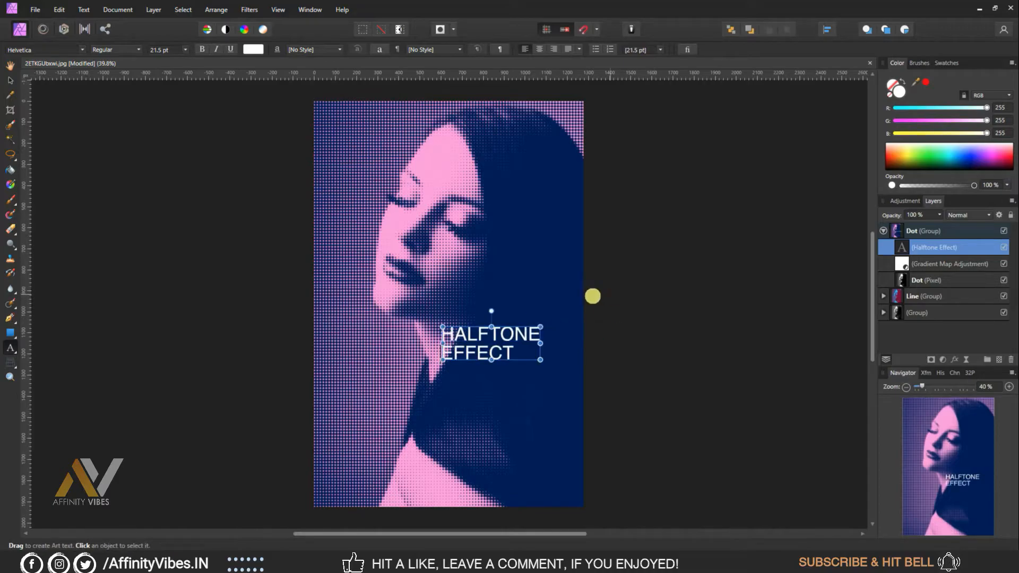
Centre-align the two-line title and move it lower over the dark hair, near the image's outer edge
key("Tab")
key("ctrl+a")
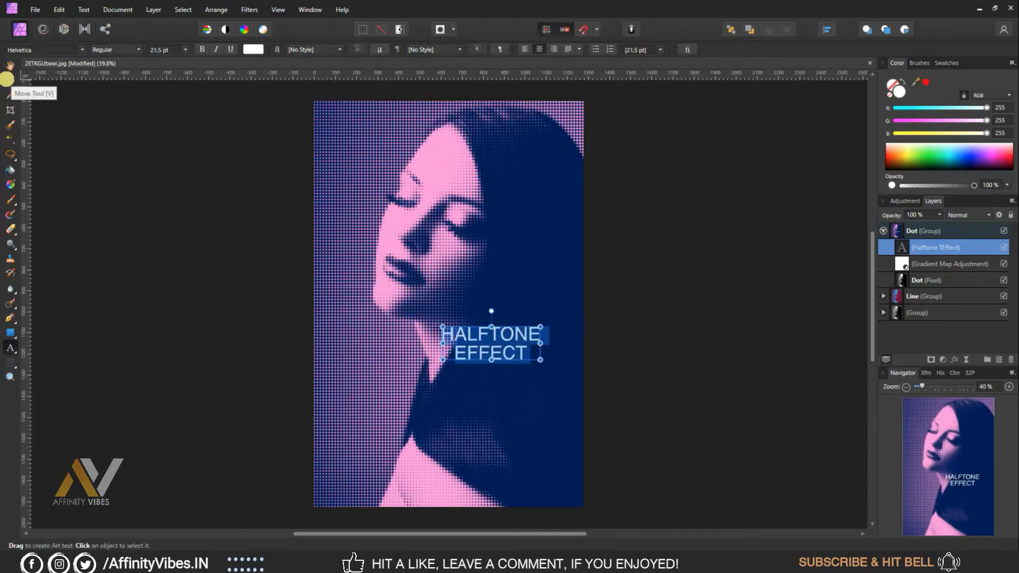
left_click(11, 80)
left_click_drag(505, 326, 532, 368)
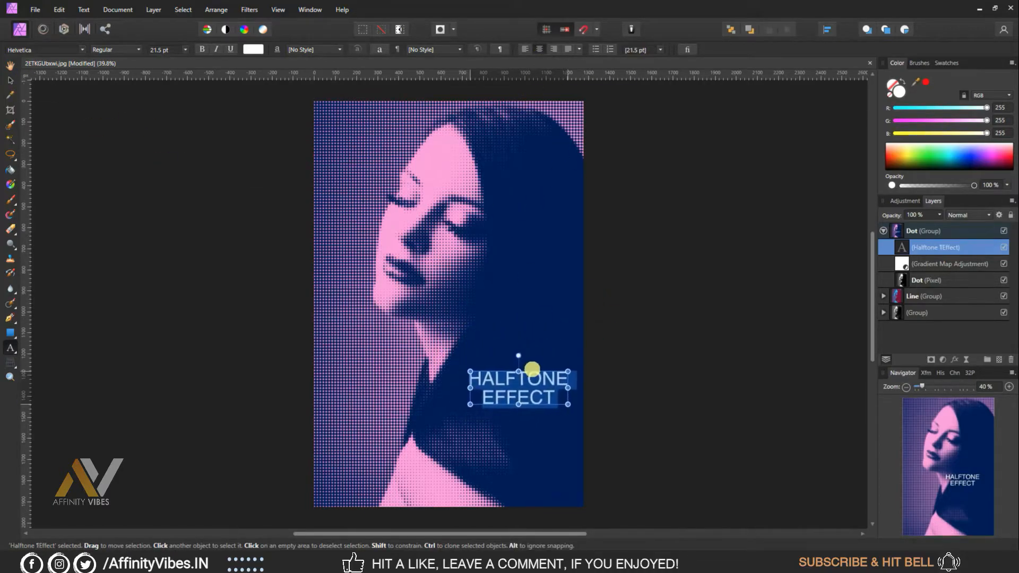
Finish editing the two-line title and move it slightly higher over the dark hair
key("t")
left_click(566, 214)
left_click(546, 374)
left_click(10, 79)
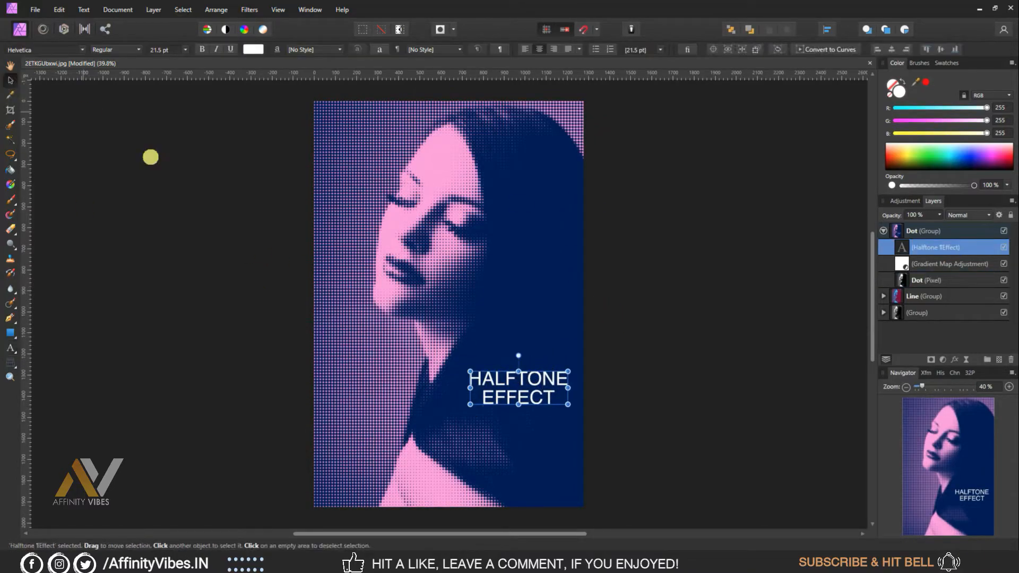
left_click_drag(531, 378, 516, 370)
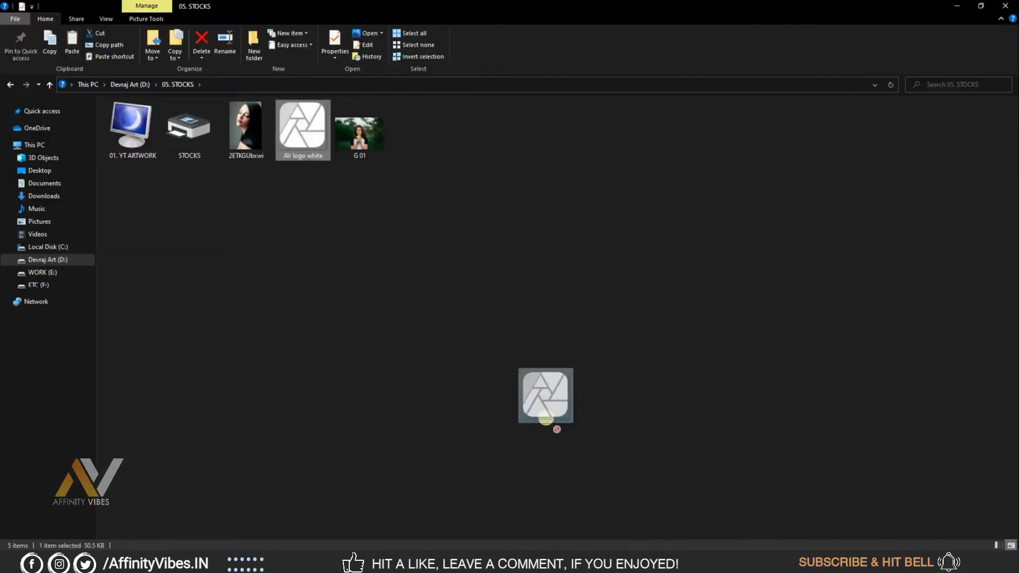
Place the image AV logo white.png as a small square centred just above the "HALFTONE EFFECT" title
left_click_drag(546, 399, 530, 292)
key("Delete")
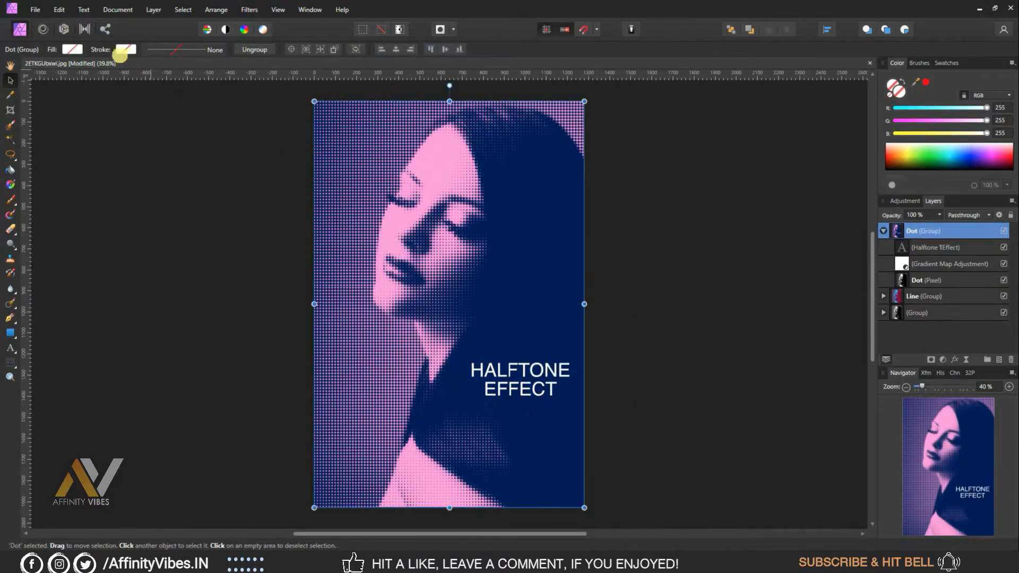
left_click(35, 9)
left_click(77, 238)
double_click(299, 87)
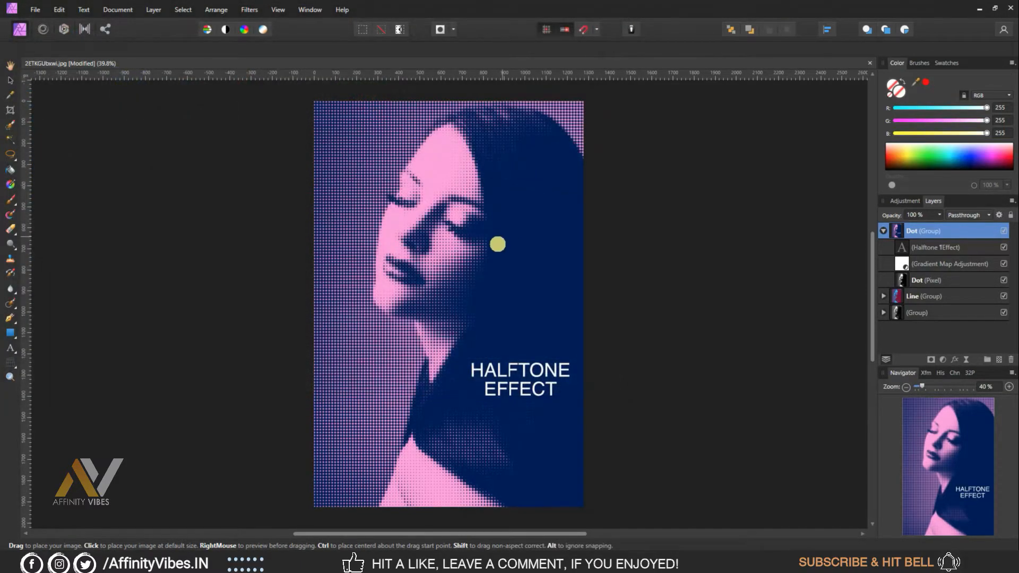
left_click_drag(493, 323, 522, 338)
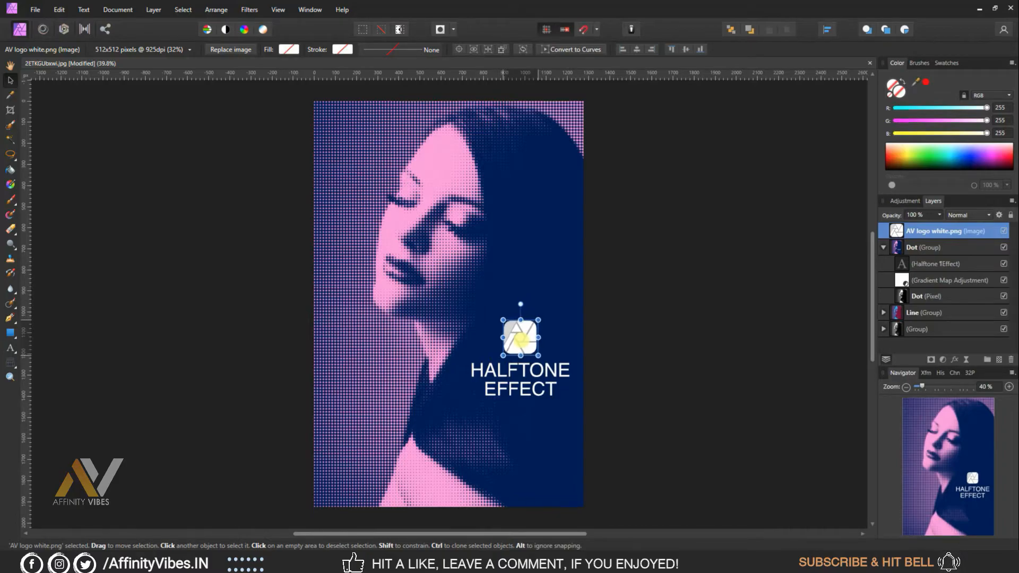
left_click(631, 305)
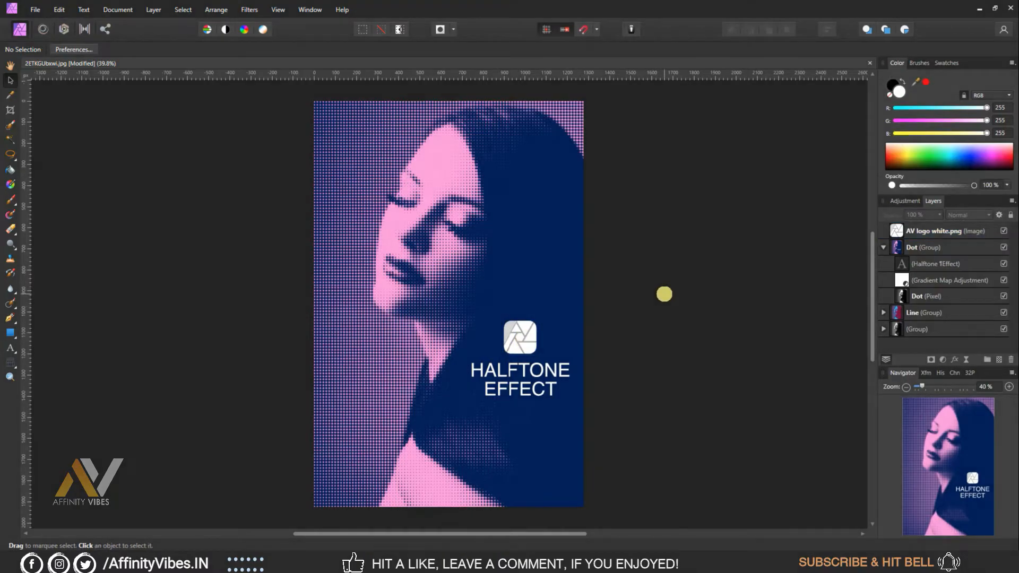
Take the title text layer out of the Dot group to the top of the layer stack and collapse the group
key("ctrl+minus")
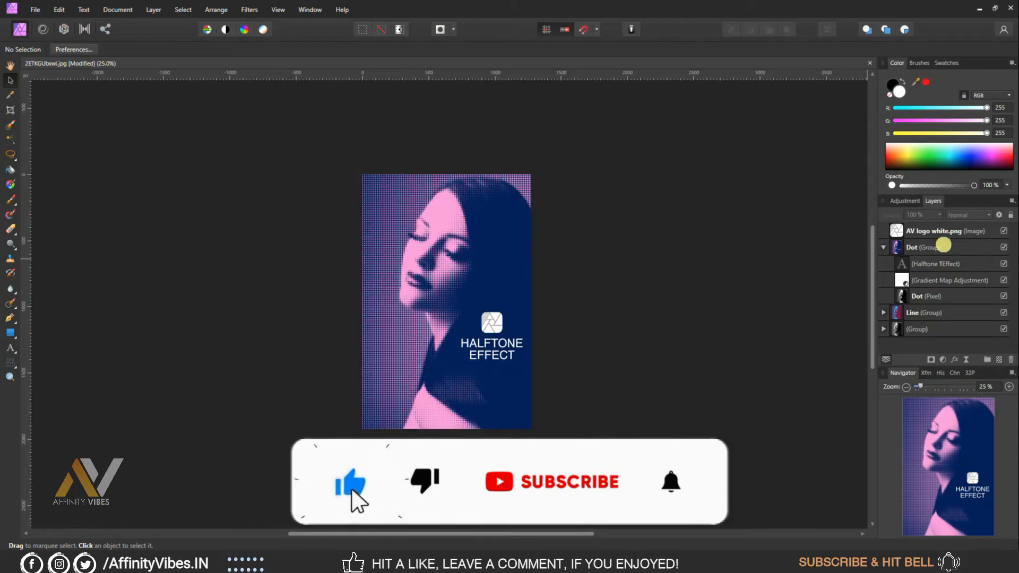
left_click(923, 264)
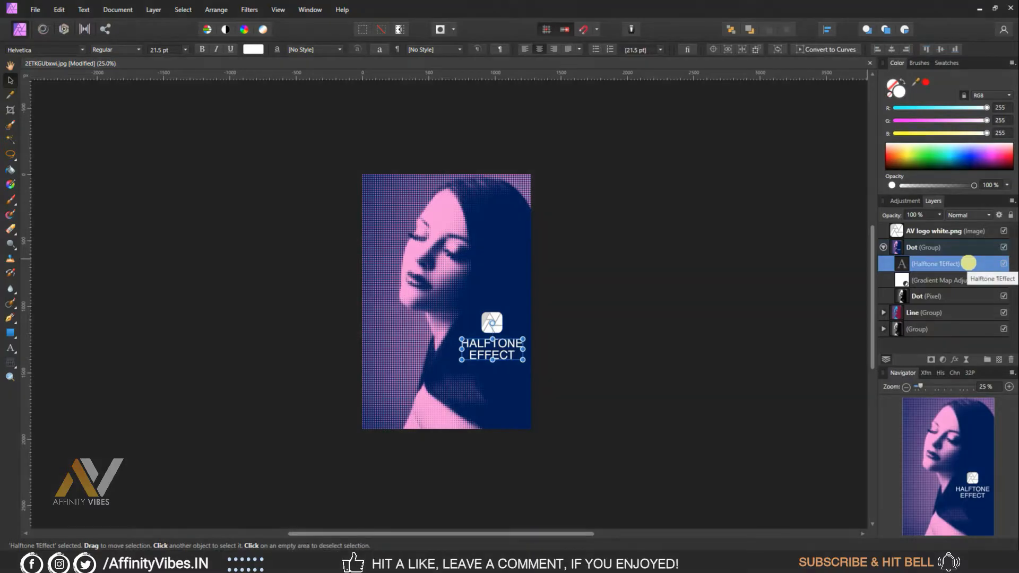
left_click_drag(916, 265, 900, 222)
left_click(884, 263)
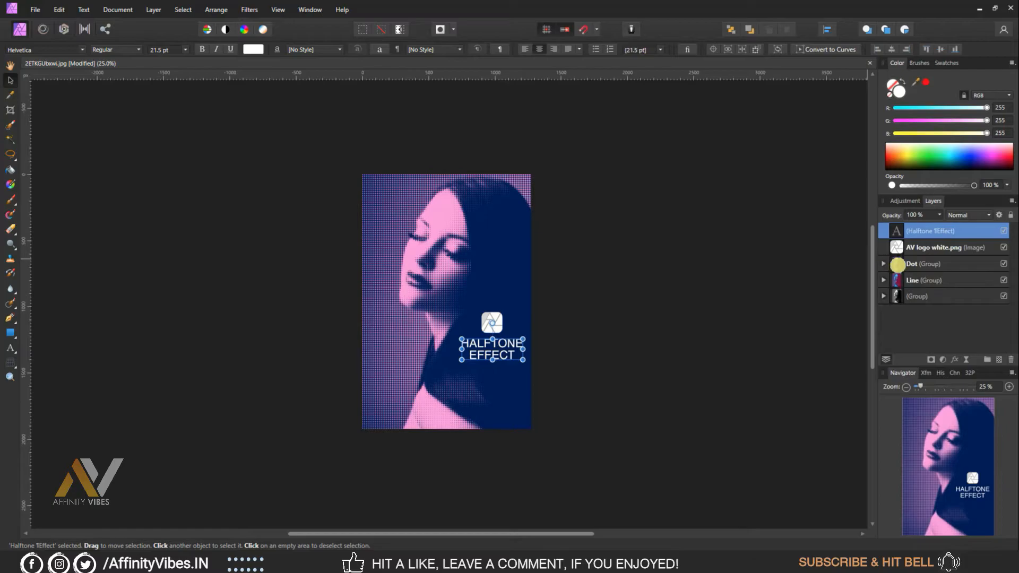
Compare the line and dot halftone versions by toggling the Dot group's visibility, leaving the Dot group hidden
left_click(1003, 263)
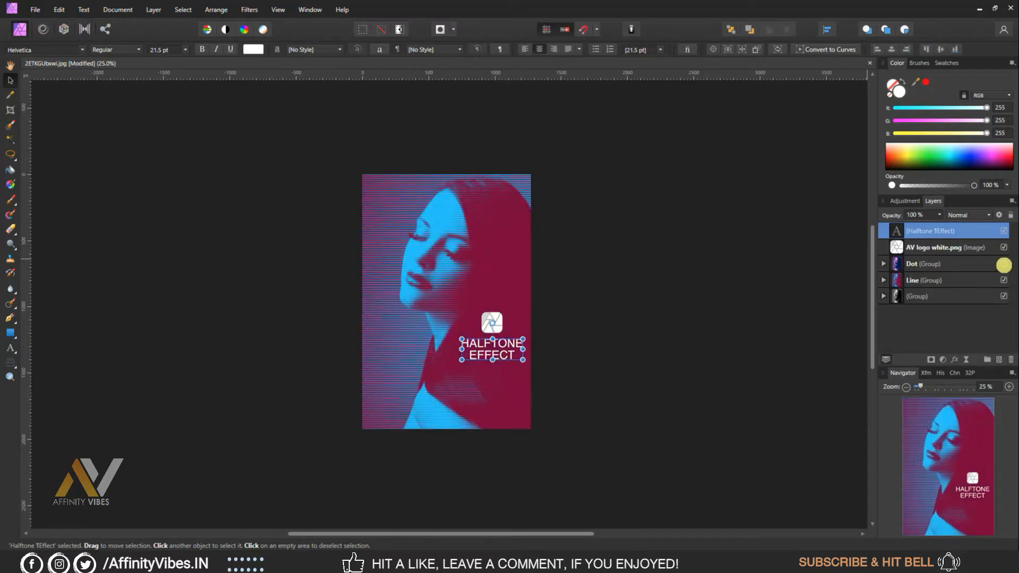
key("ctrl+plus")
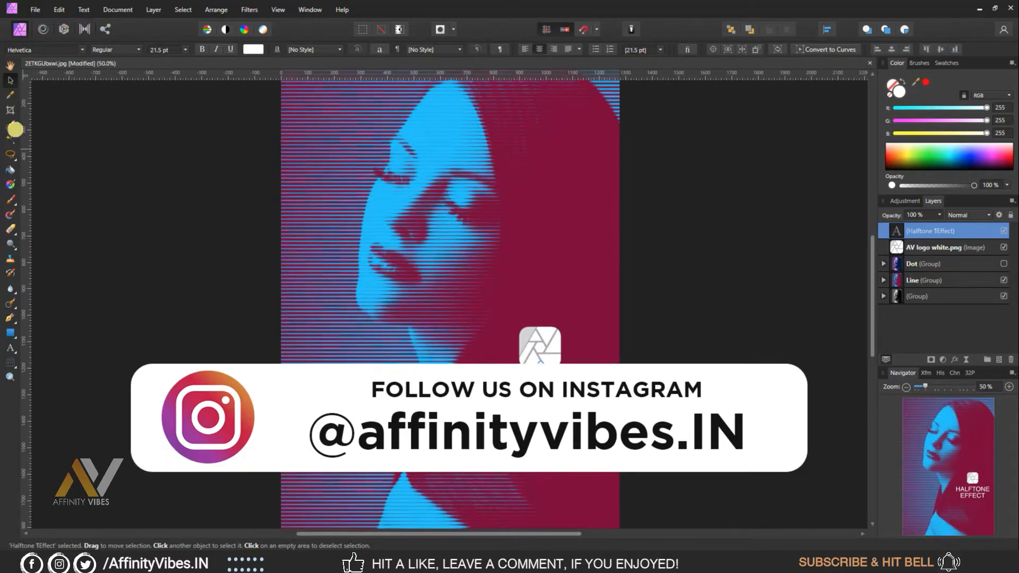
left_click(10, 64)
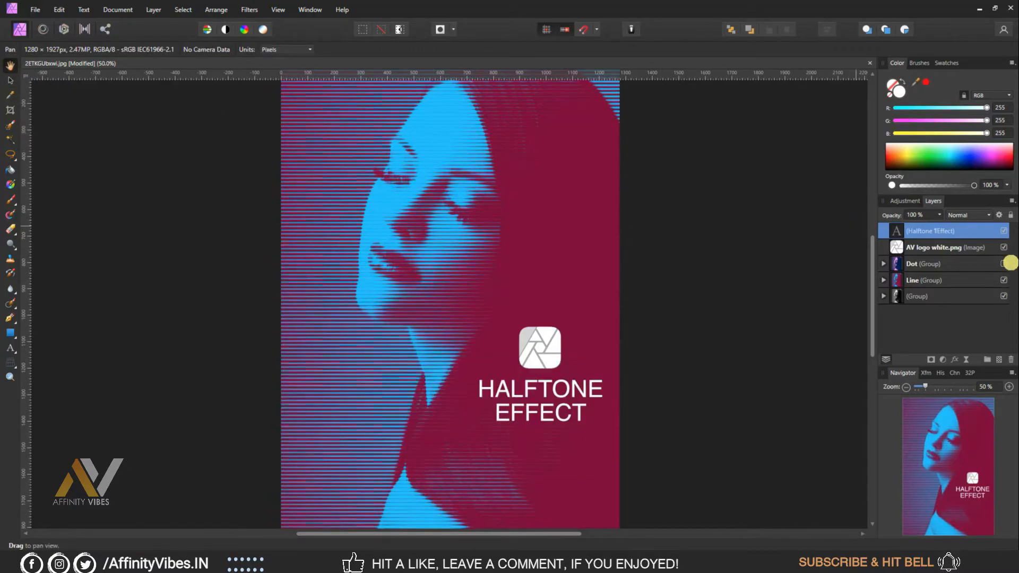
left_click(1002, 263)
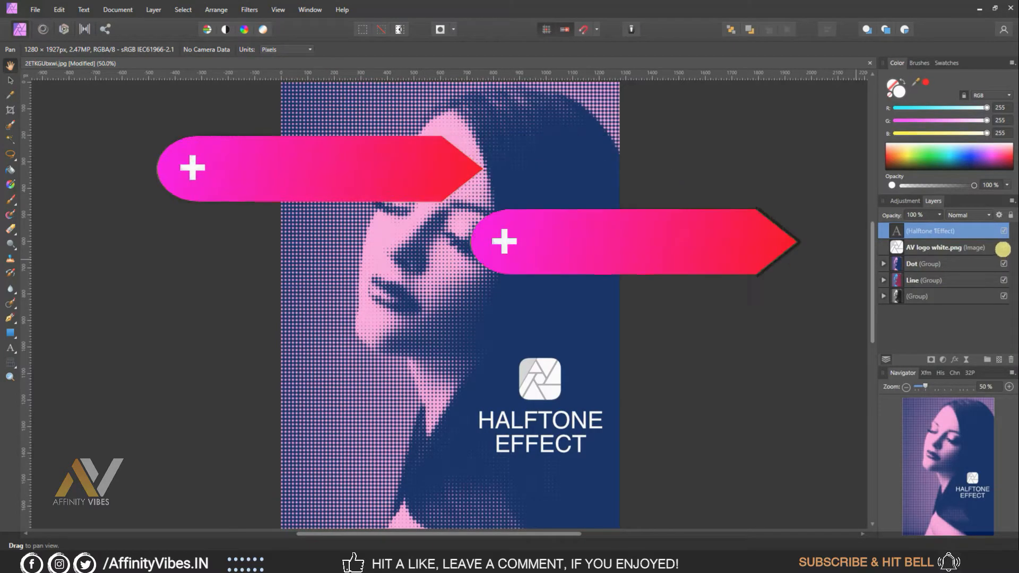
left_click(1004, 263)
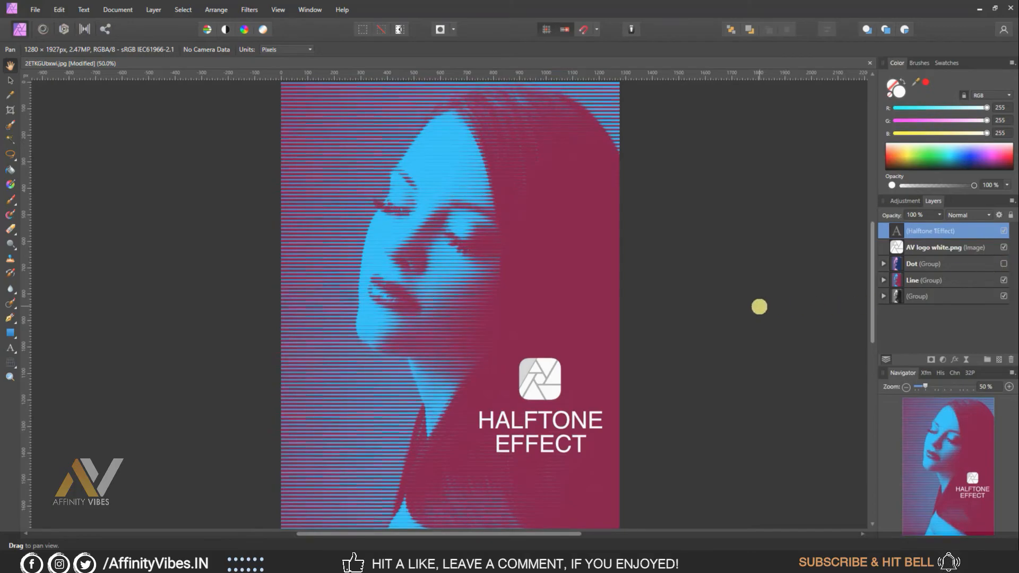
left_click(1003, 263)
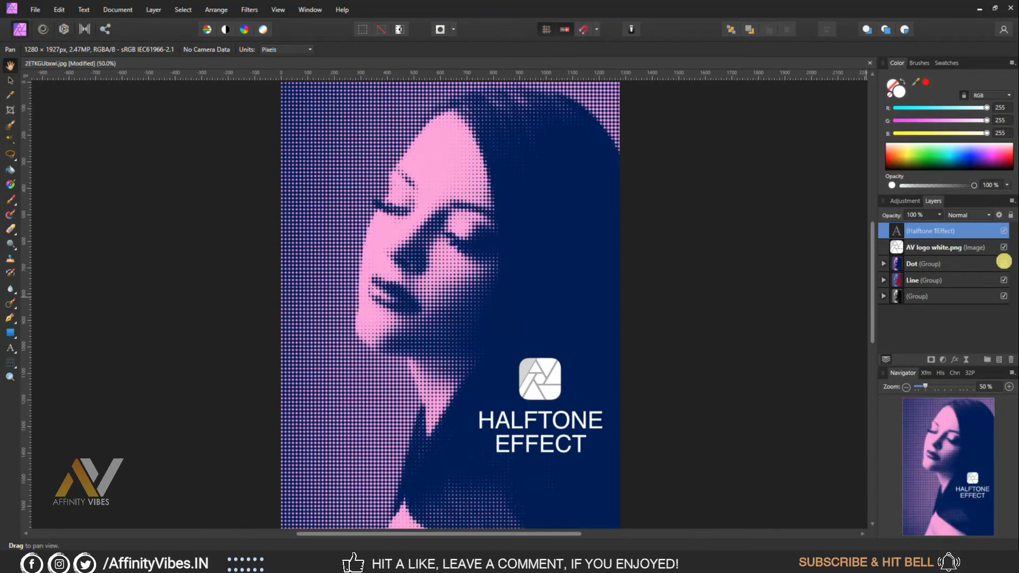
left_click(1003, 263)
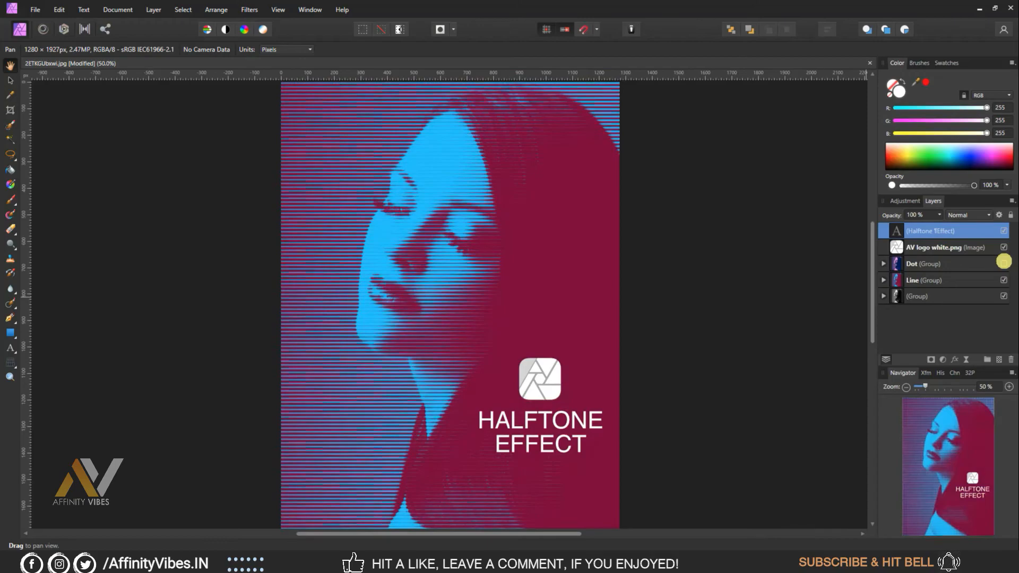